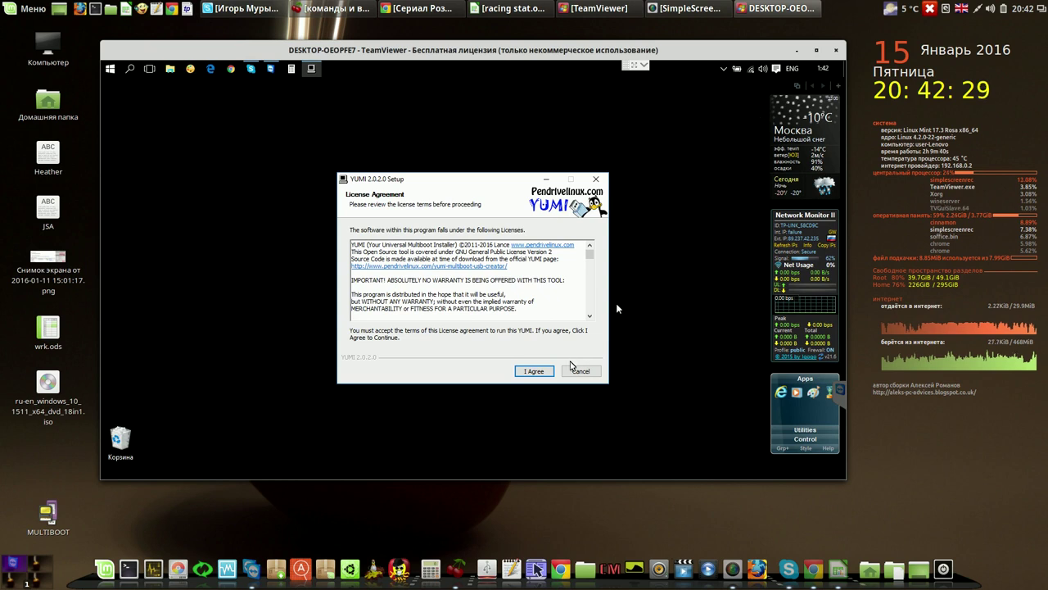
Accept the YUMI licence and, with all drives listed, target the Windows USB drive F: with FAT32 formatting enabled
click(535, 373)
click(427, 243)
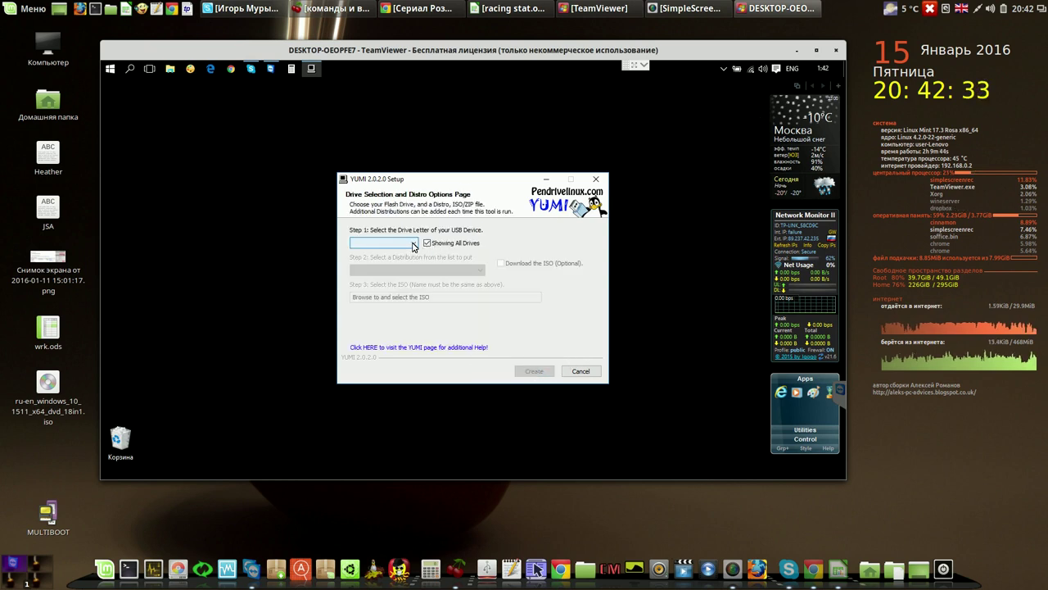
click(414, 245)
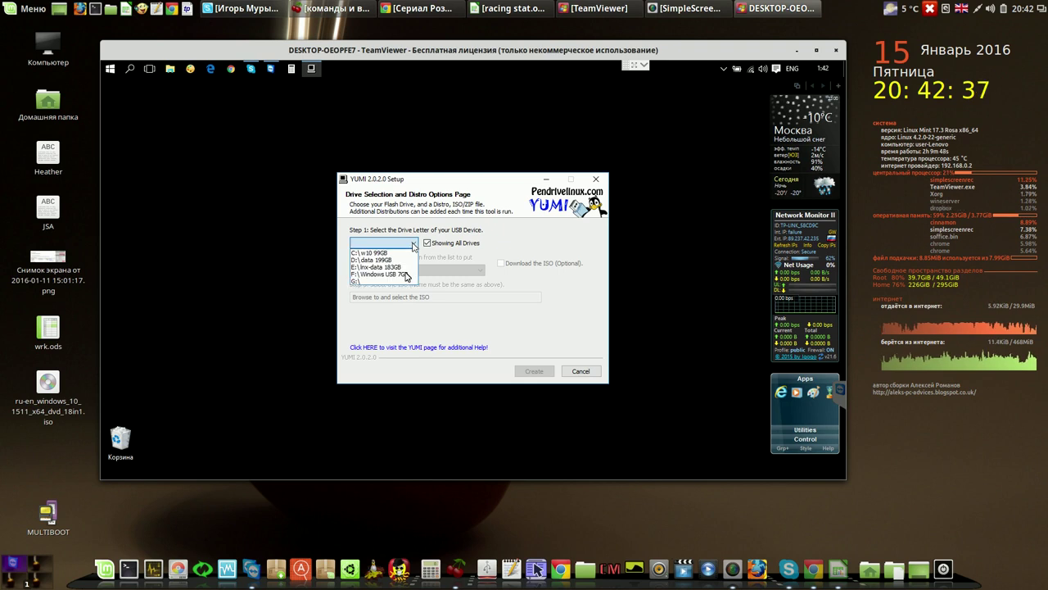
click(406, 276)
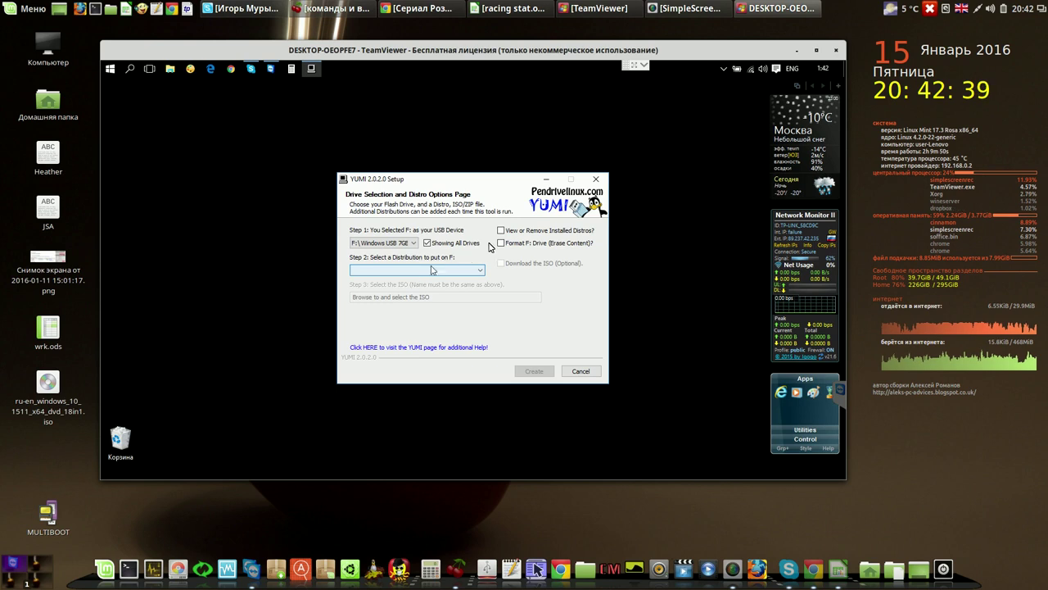
click(501, 243)
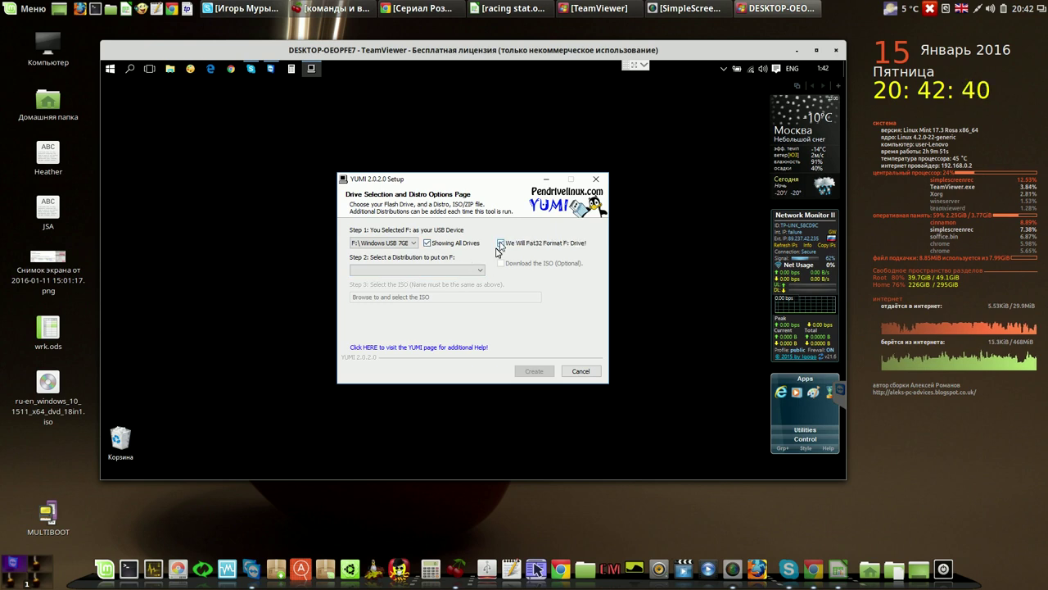
Choose "Try Unlisted ISO (GRUB from RAM)" as the distribution to put on drive F:
click(482, 273)
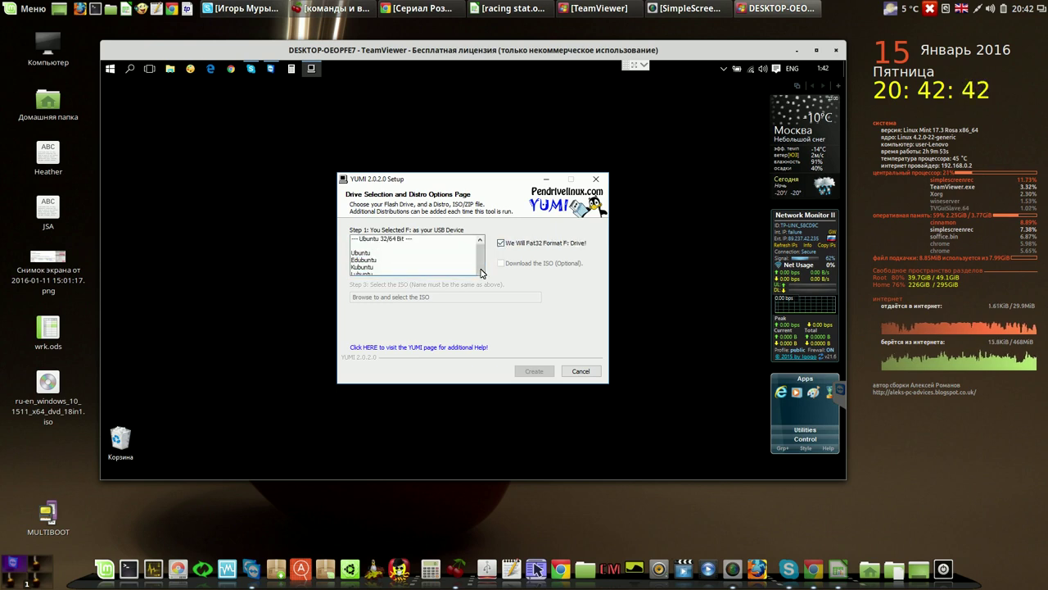
drag(479, 107, 480, 272)
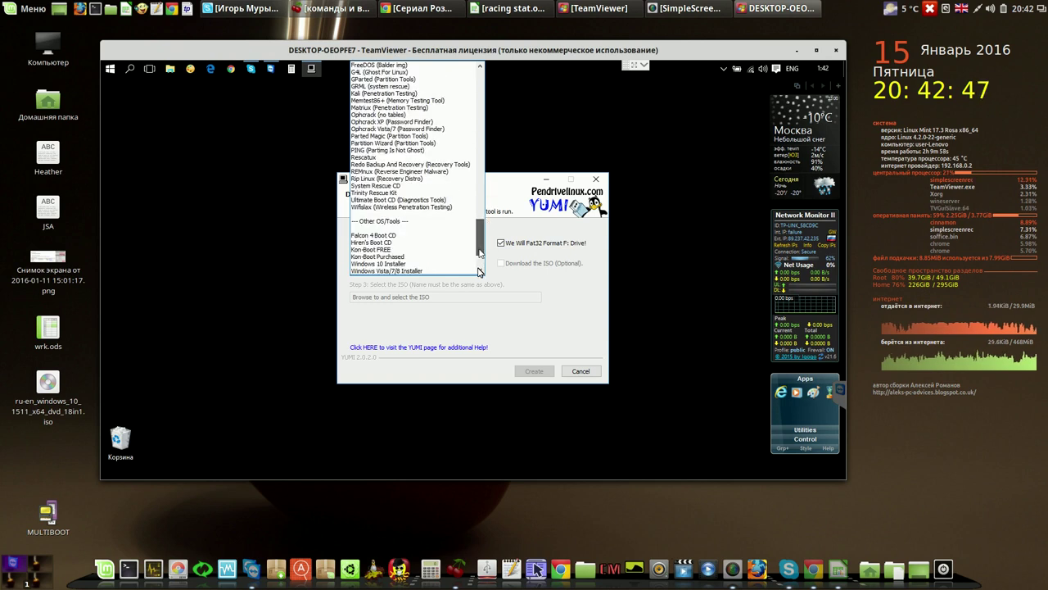
click(480, 273)
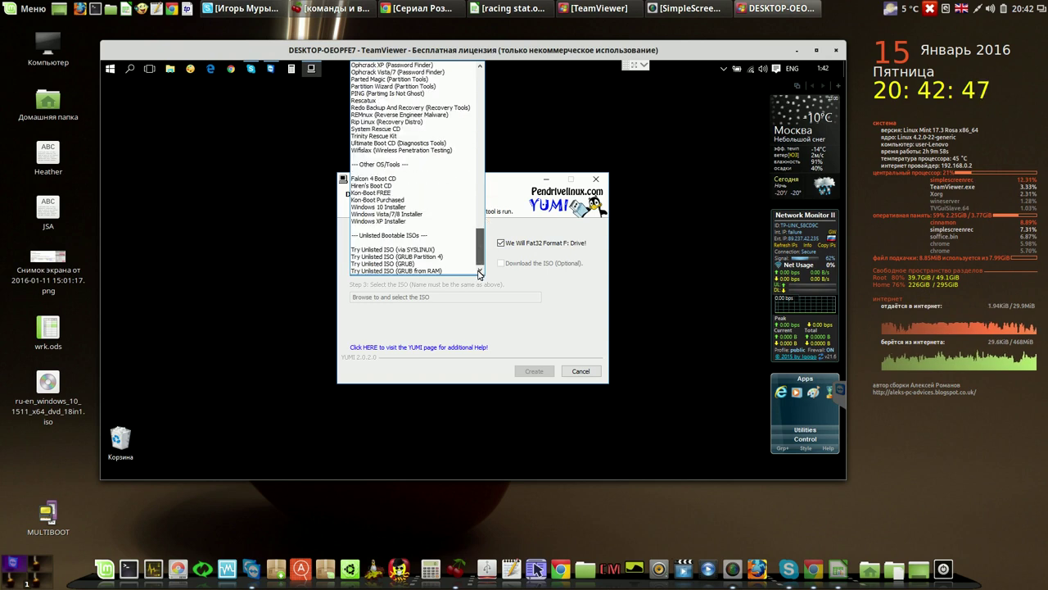
click(438, 271)
Enable showing all ISOs and select os_prober.iso from the Downloads folder as the image
click(549, 284)
click(575, 297)
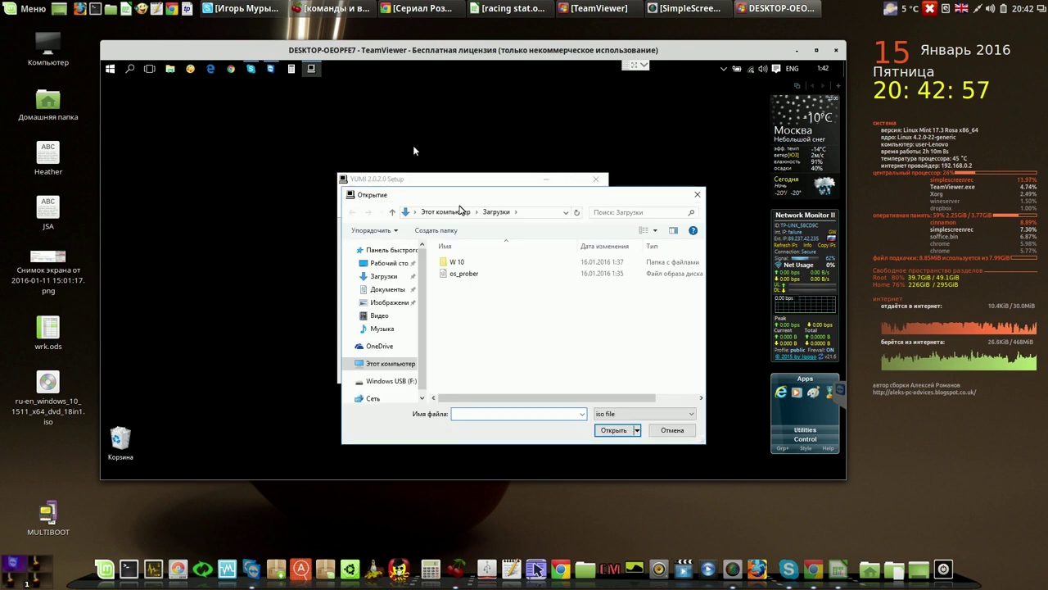
click(454, 275)
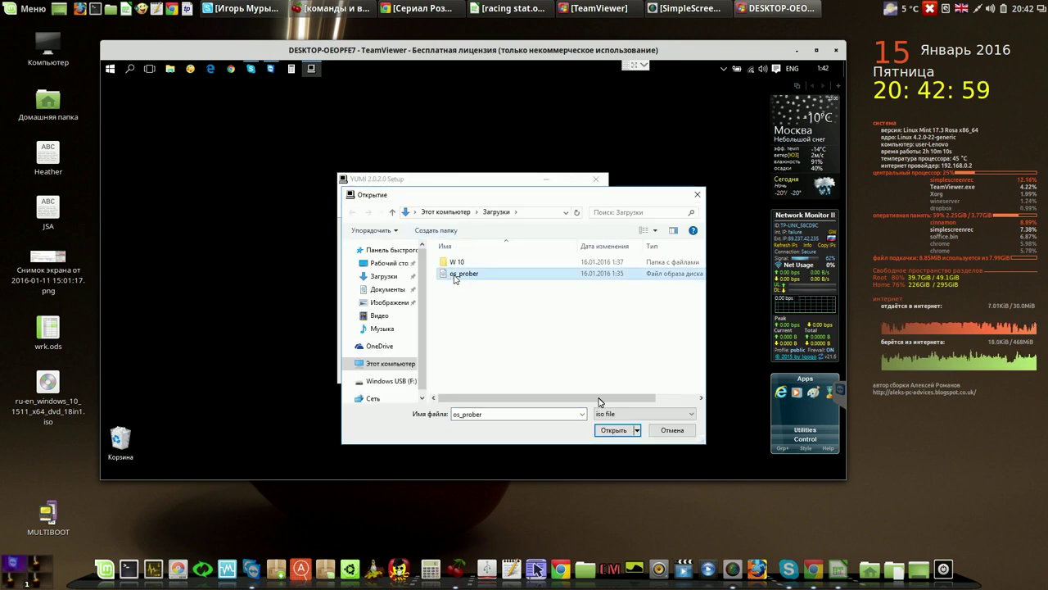
click(614, 429)
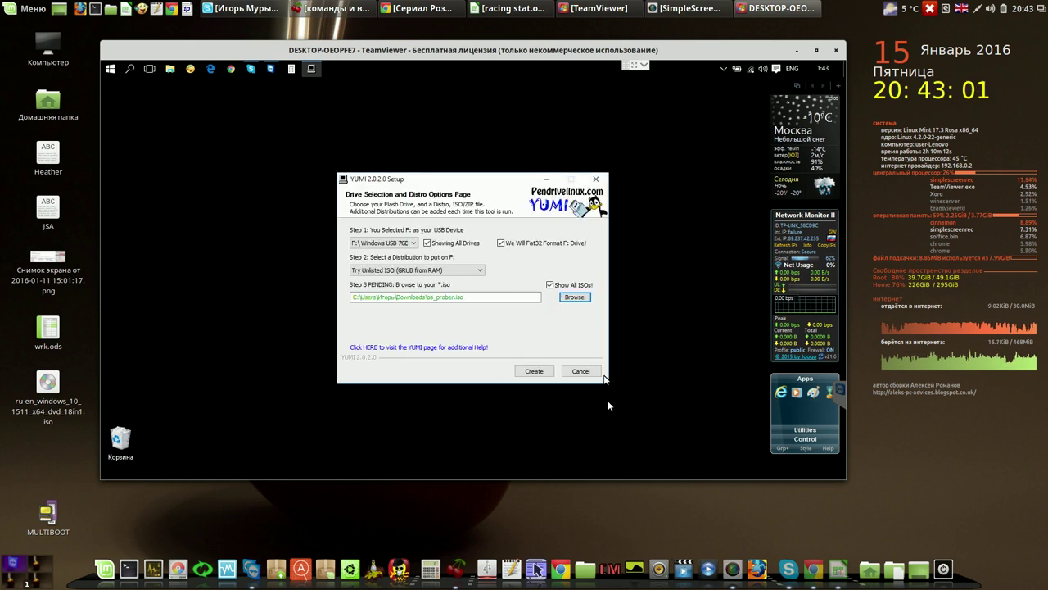
Create the multiboot USB on drive F:, confirm the formatting, and finish the YUMI wizard without adding more ISOs
click(540, 372)
click(524, 379)
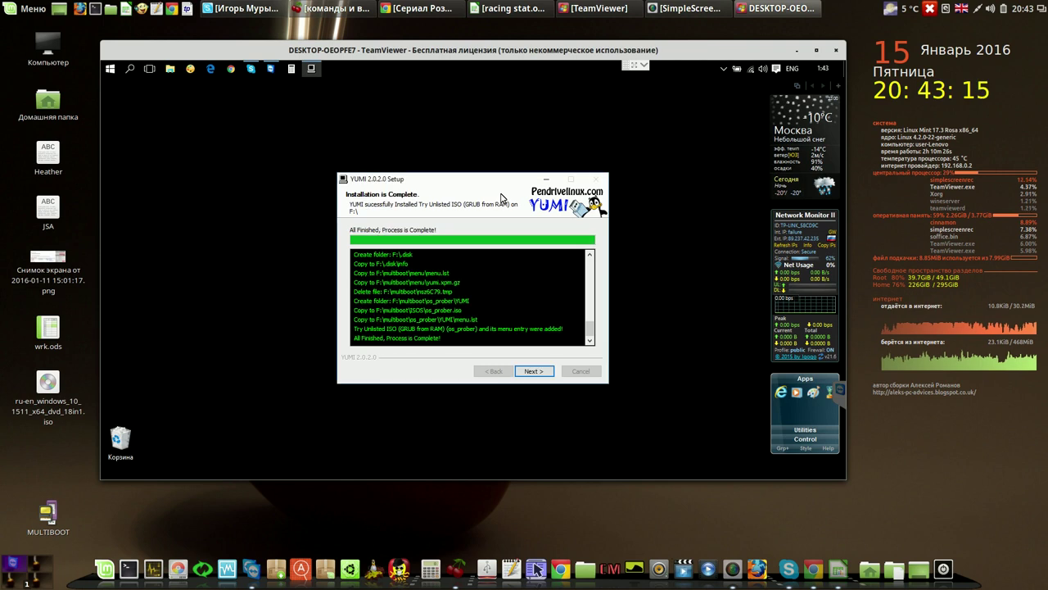
click(533, 371)
click(537, 319)
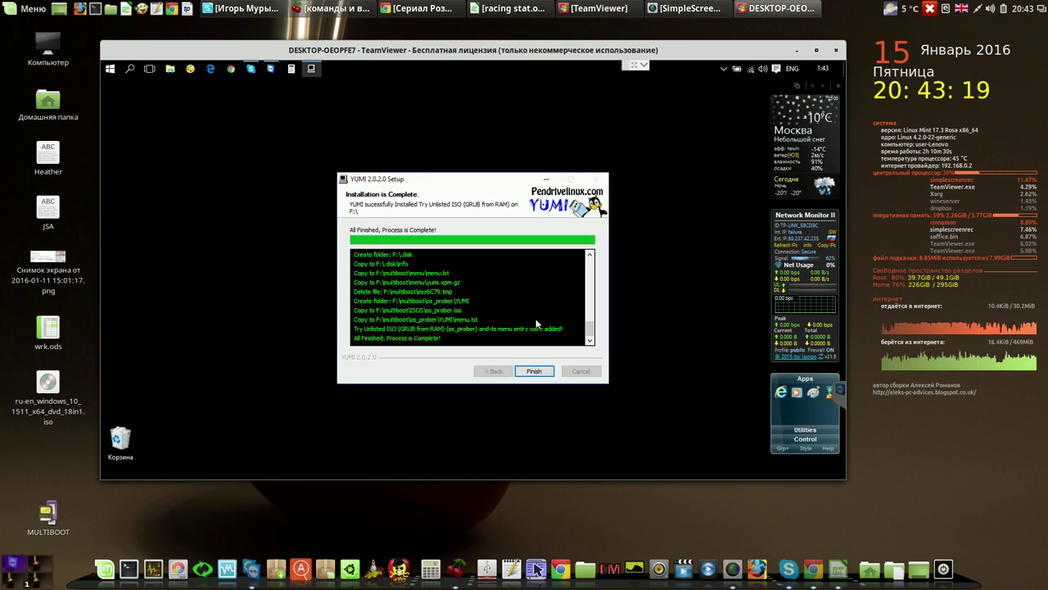
click(534, 371)
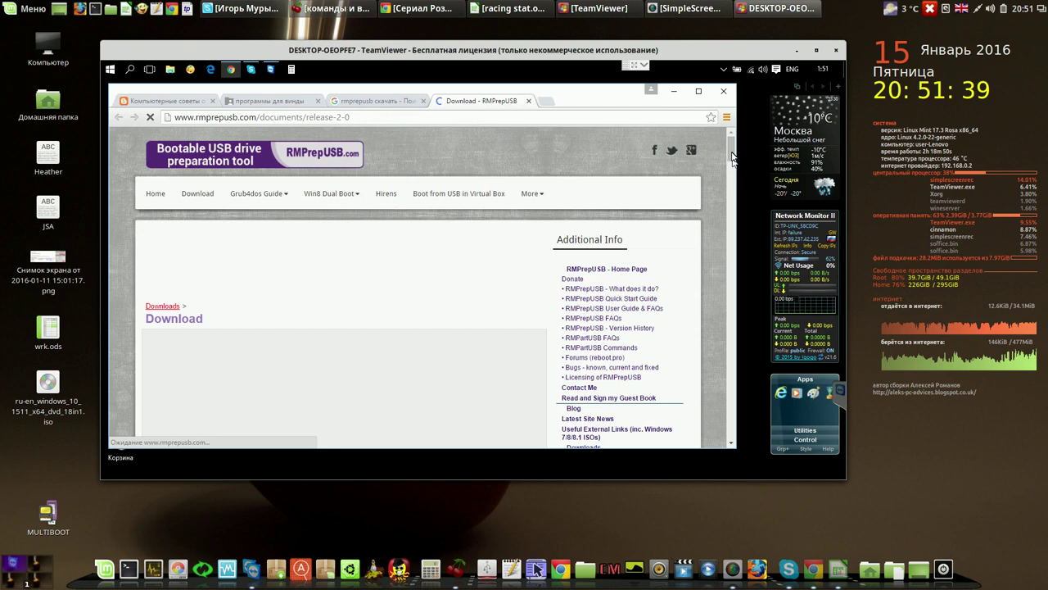
Download the full RMPrepUSB v2.1.730 installer archive from the RMPrepUSB download page and clear the browser's downloads list
scroll(732, 173, down, 5)
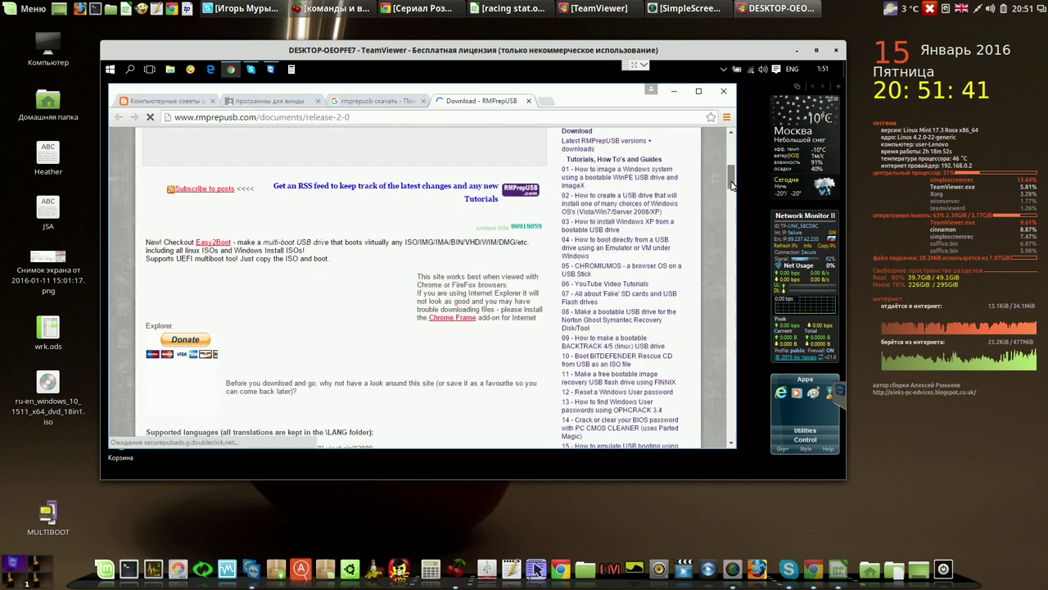
scroll(733, 202, down, 5)
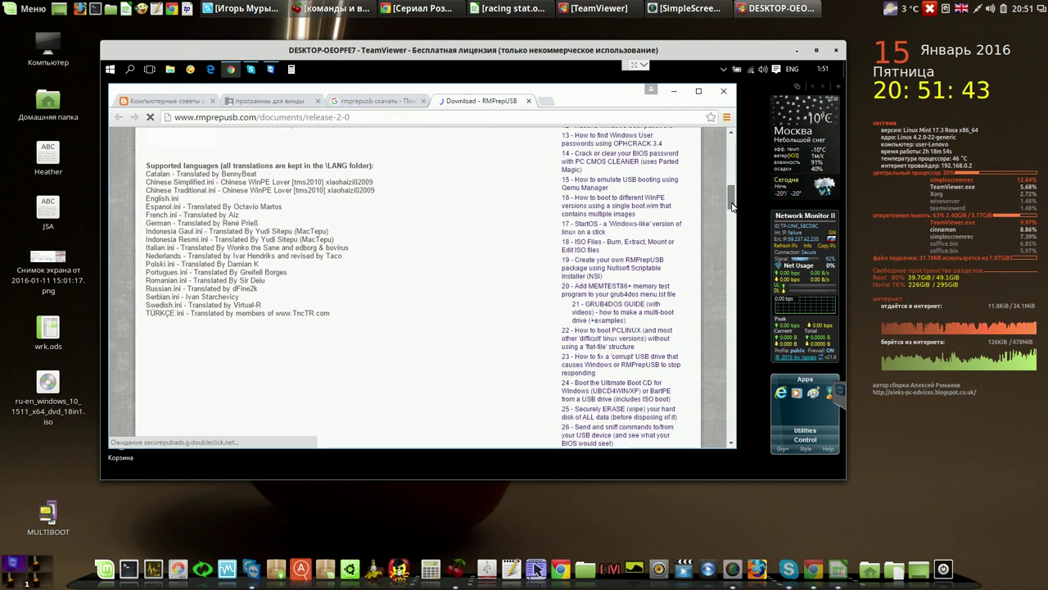
scroll(734, 212, down, 5)
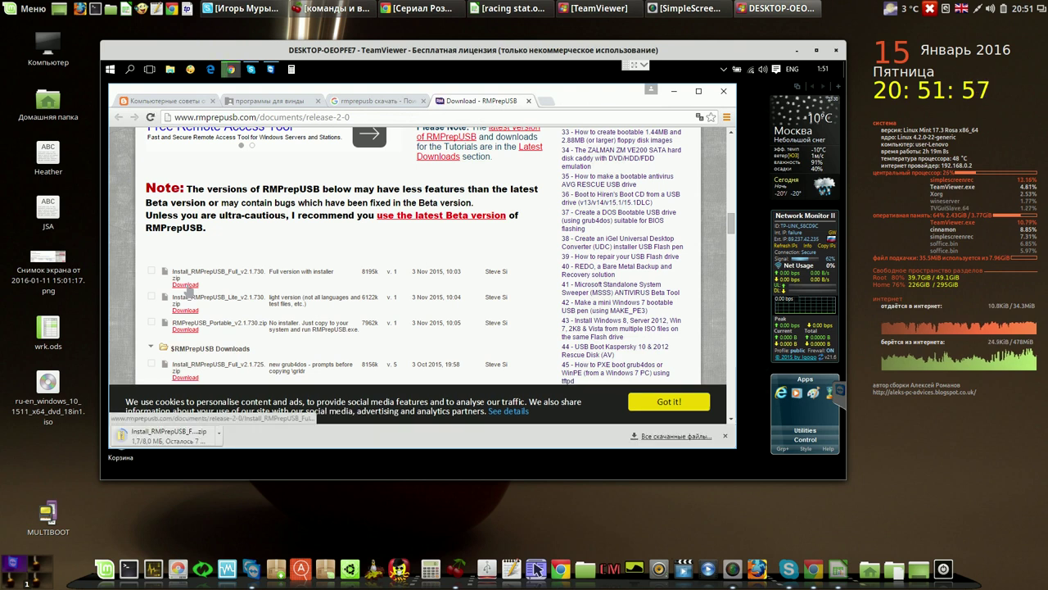
click(668, 437)
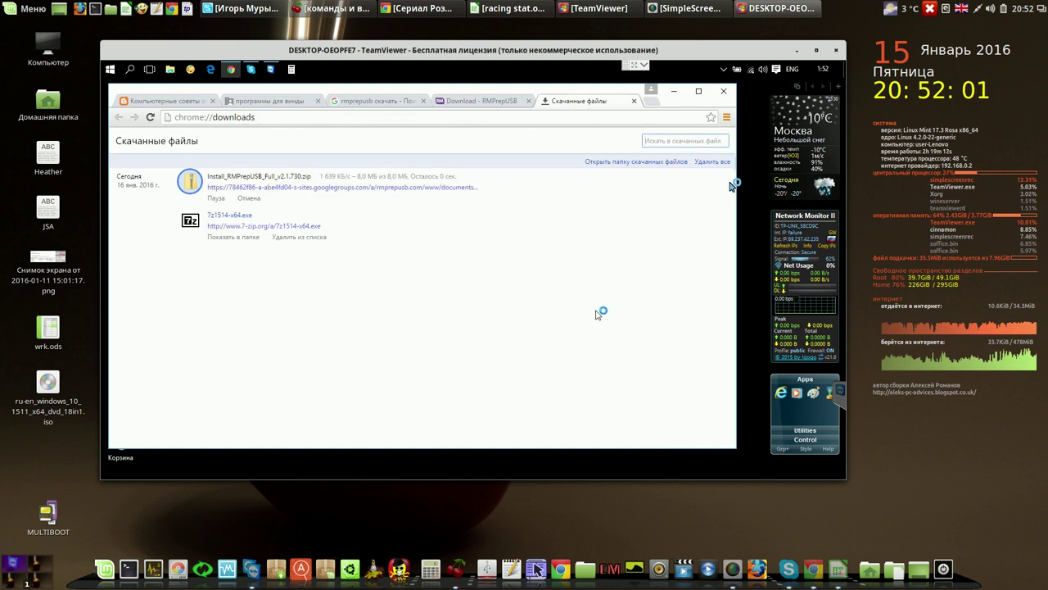
click(712, 161)
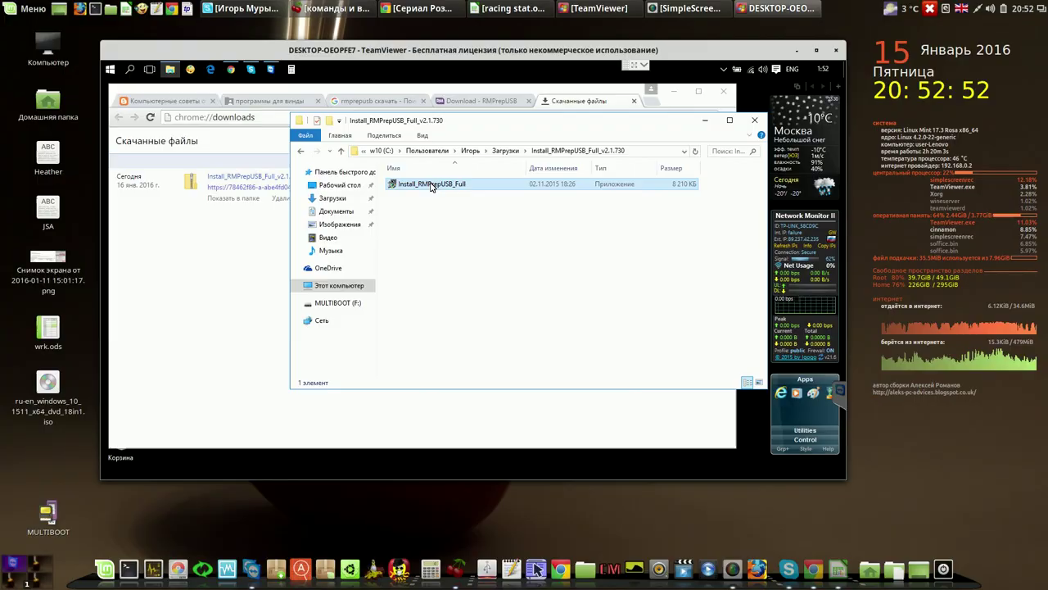
Install RMPrepUSB from Install_RMPrepUSB_Full in Russian with all components, and launch it at the end of setup
double_click(430, 185)
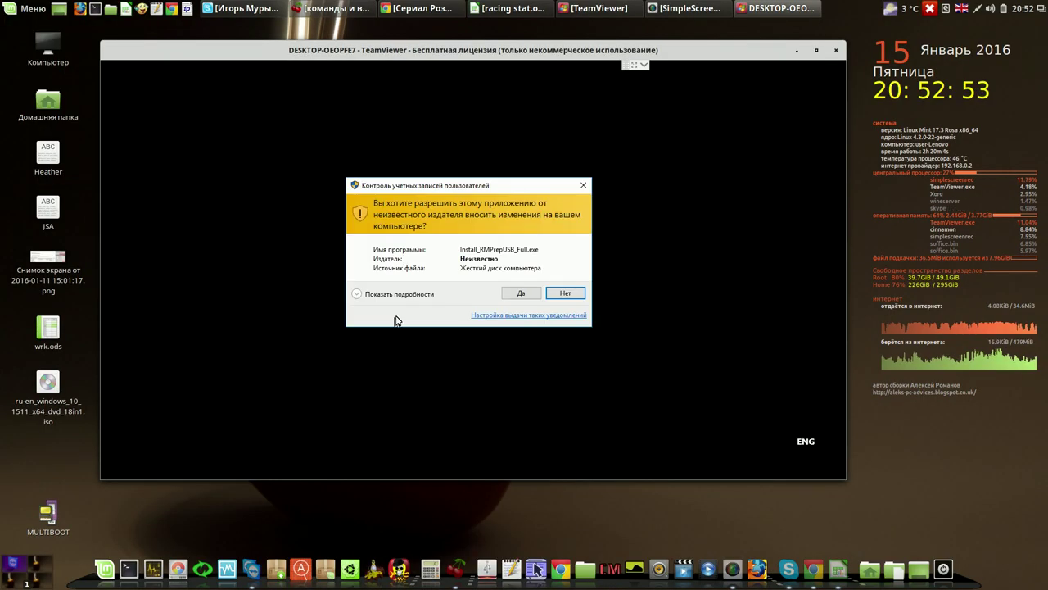
click(527, 296)
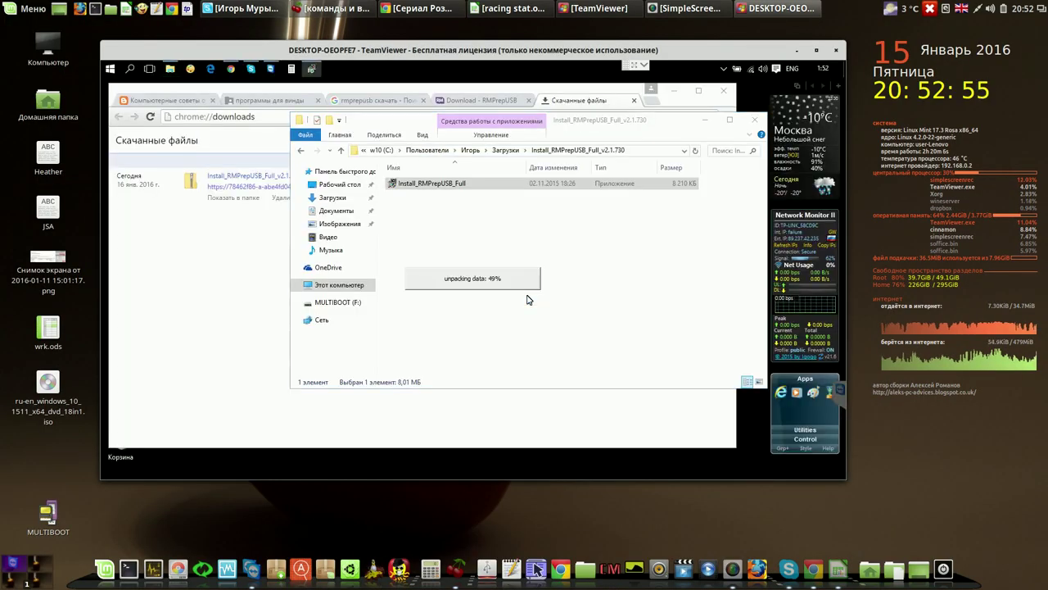
click(484, 309)
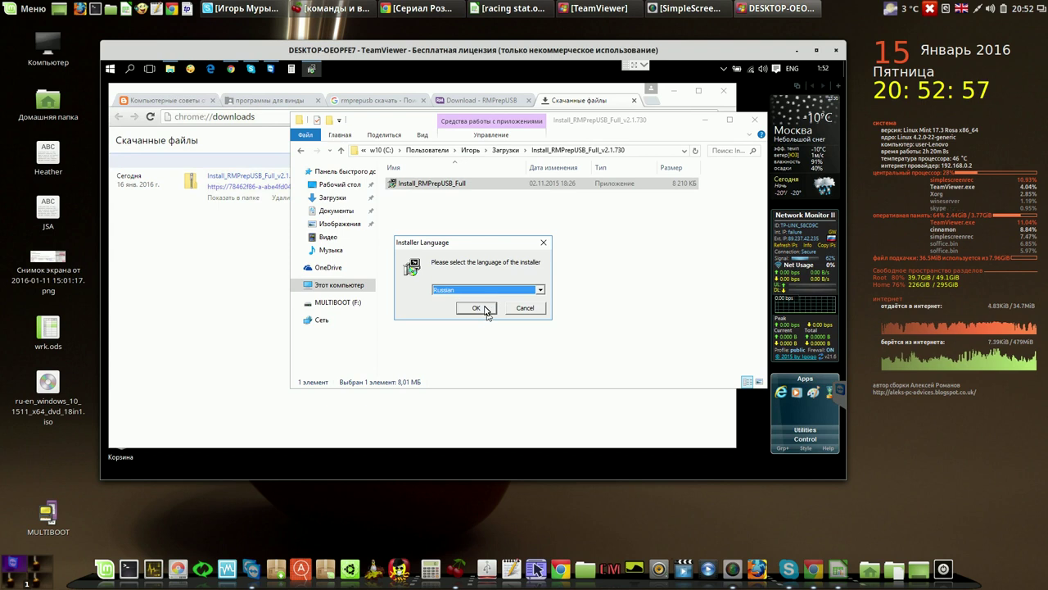
click(562, 345)
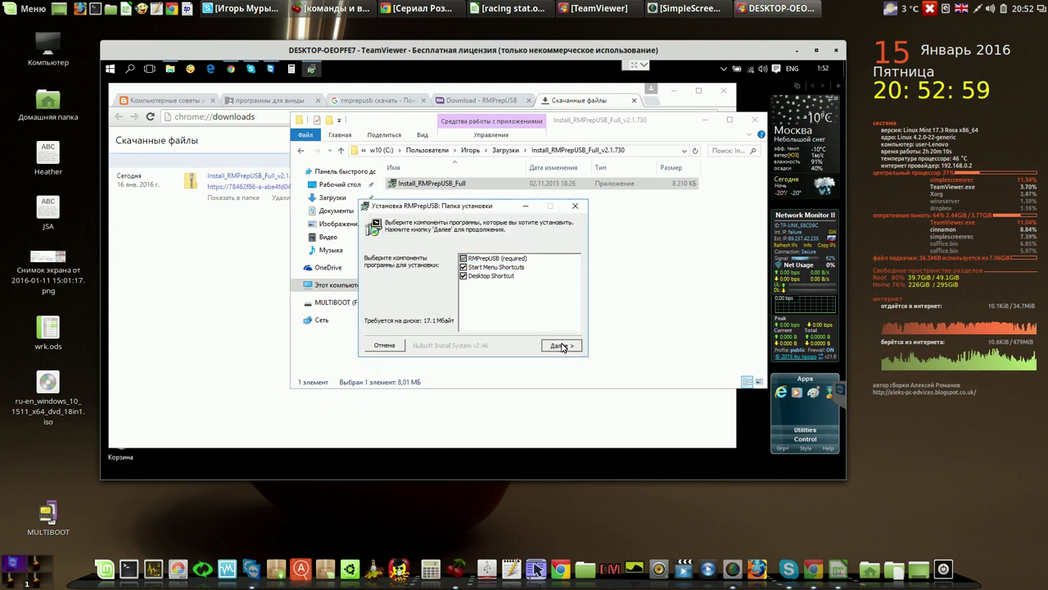
click(562, 344)
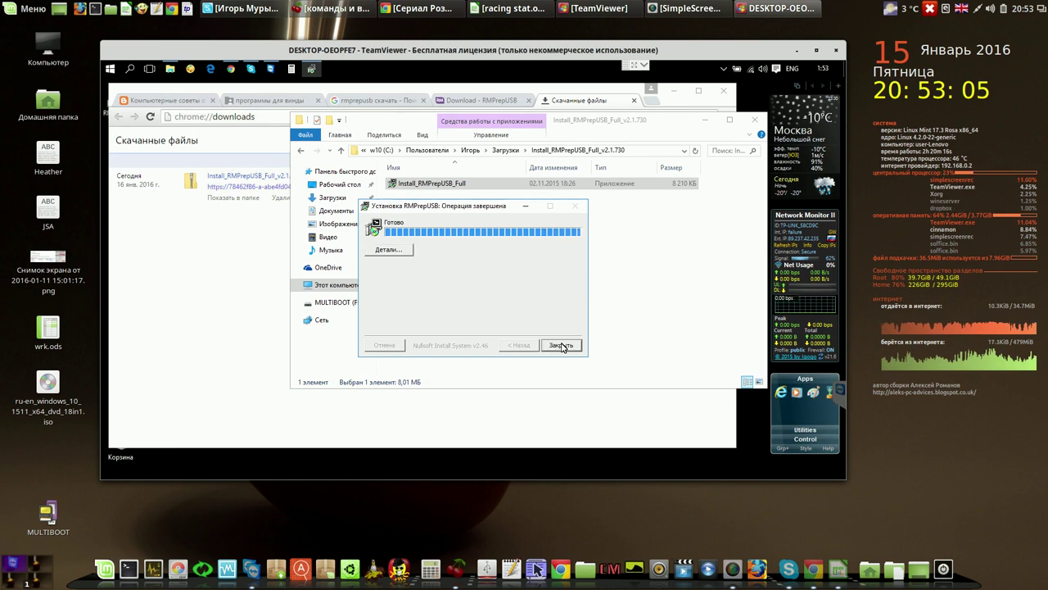
click(562, 345)
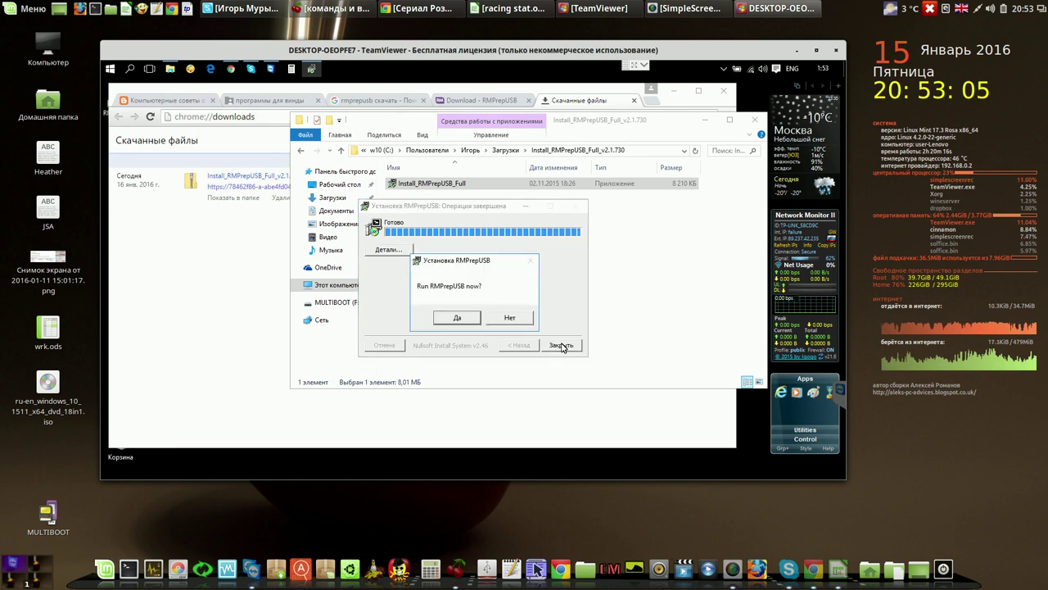
click(479, 318)
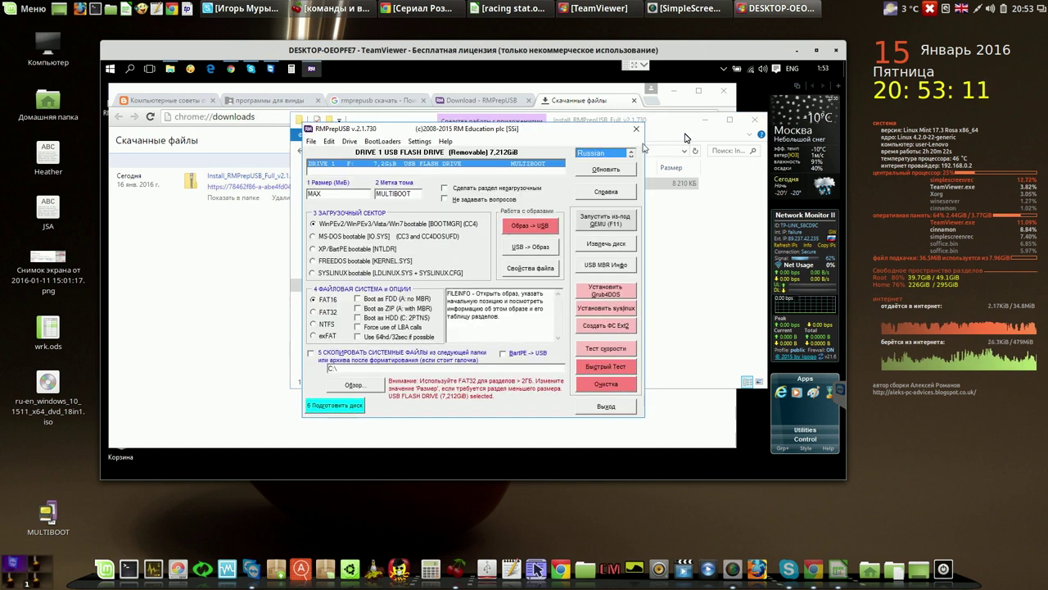
Clear away the file and browser windows, and boot the USB drive in QEMU with the default virtual disk and 900 MiB RAM
click(754, 121)
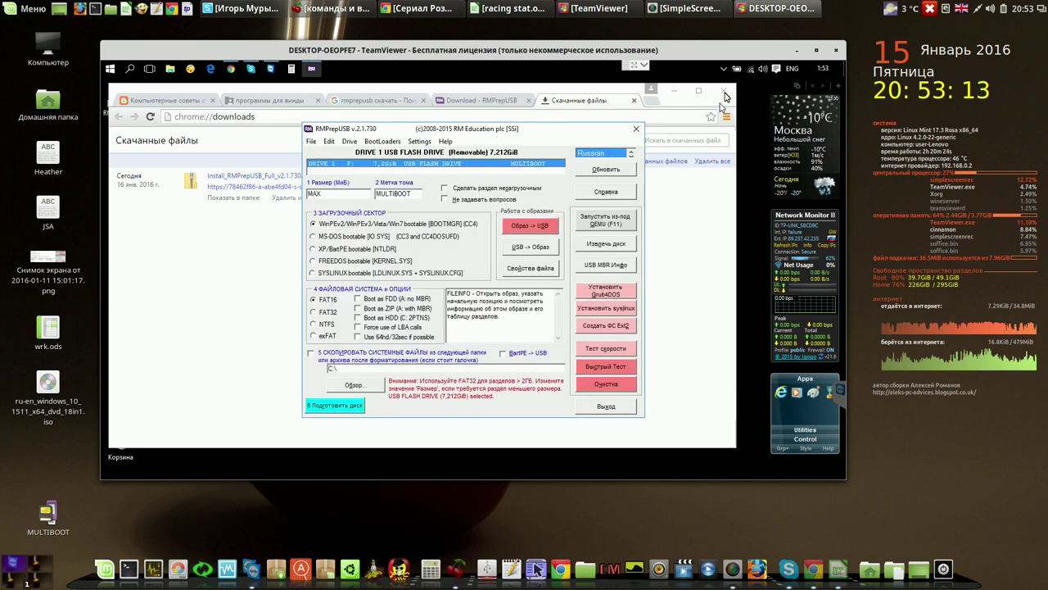
click(675, 94)
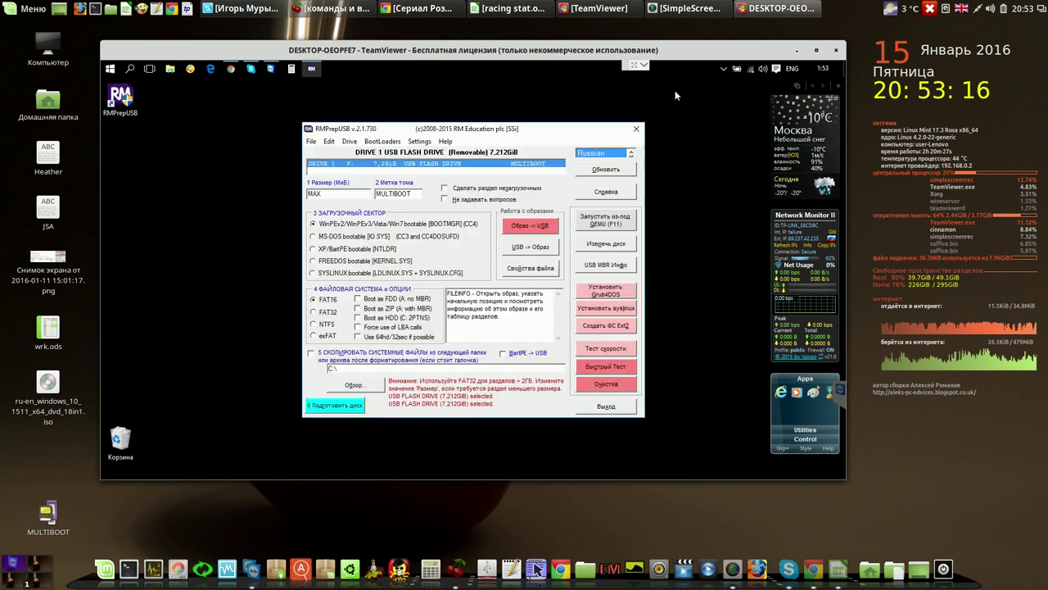
click(610, 220)
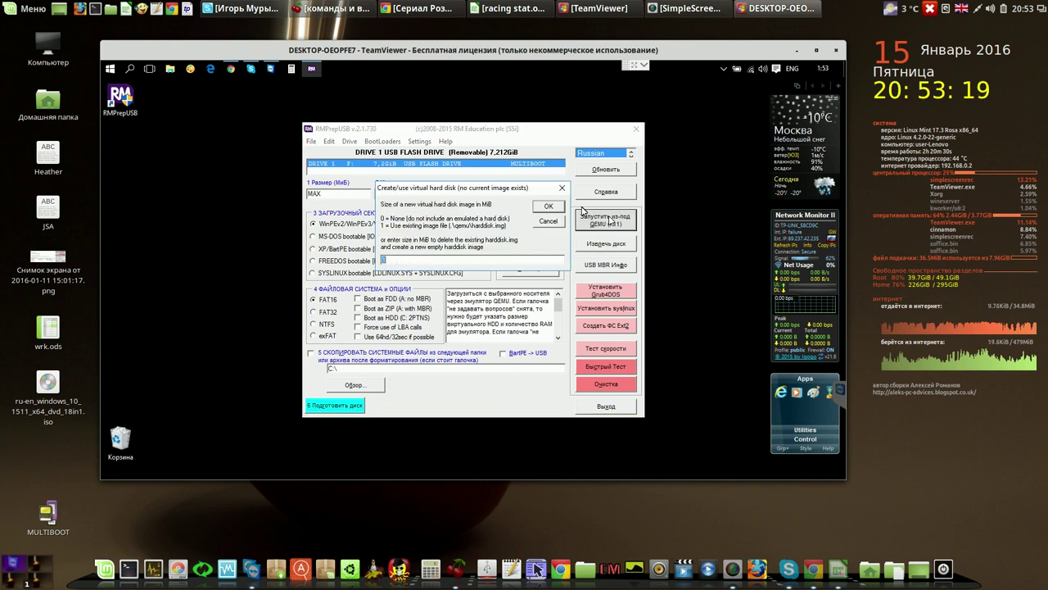
click(551, 206)
click(468, 321)
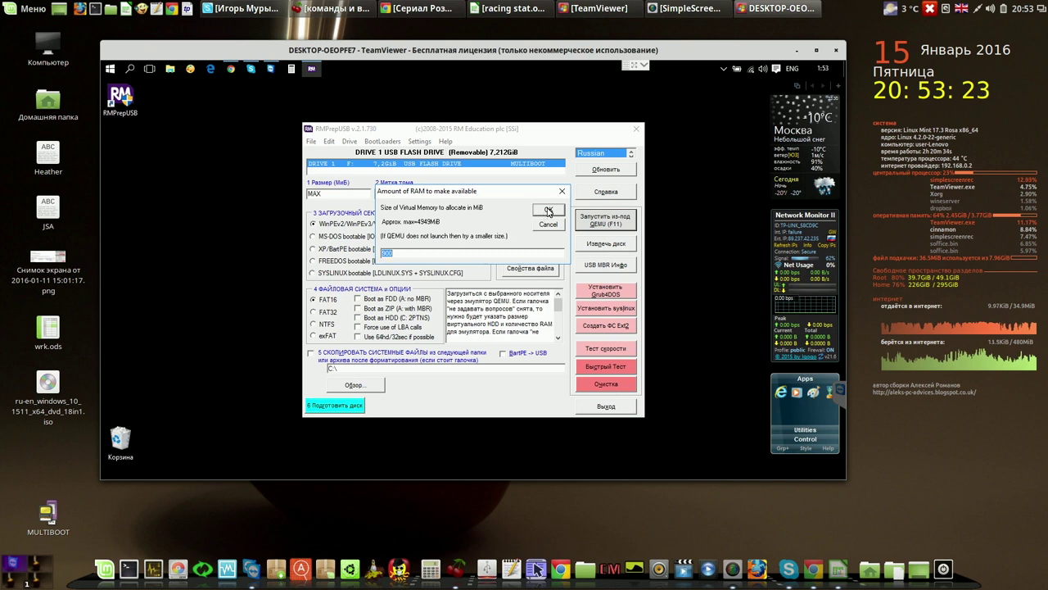
click(549, 210)
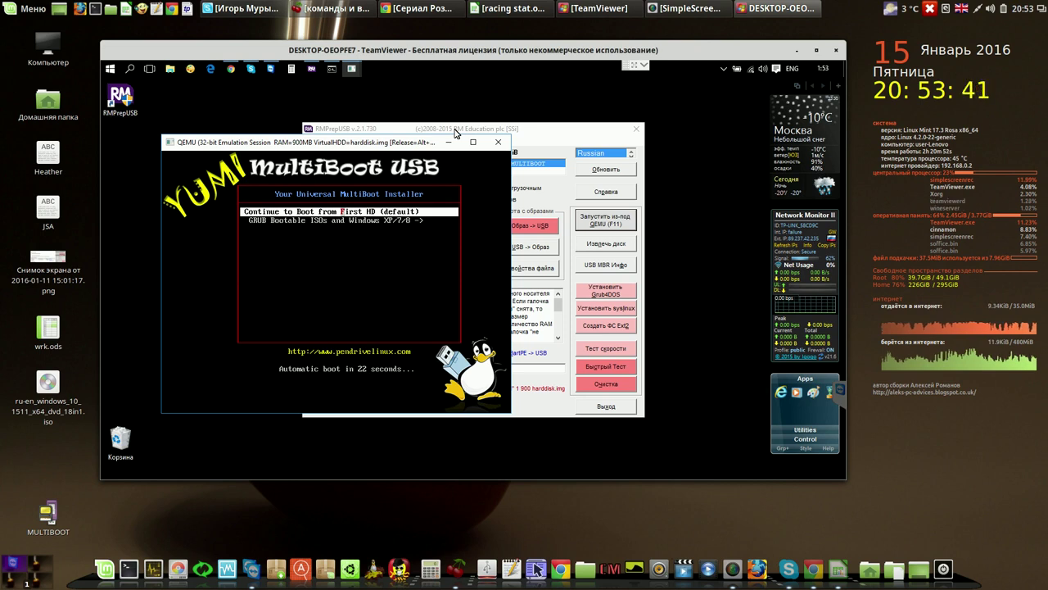
Boot os_prober.iso from memory through the "GRUB Bootable ISOs and Windows XP/7/8" entry and run "Detect any OS"
key(Down)
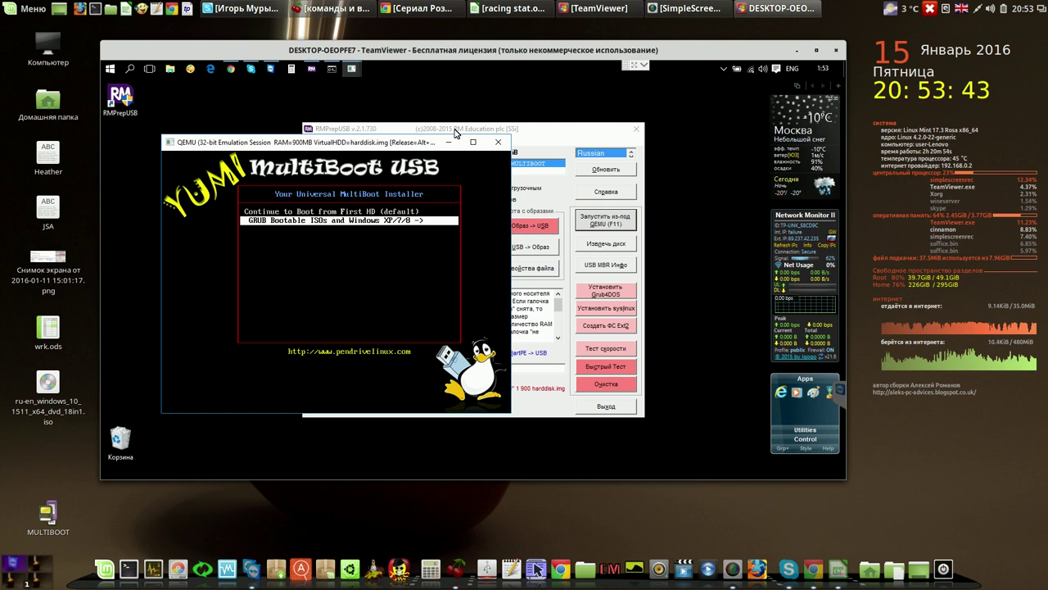
key(Return)
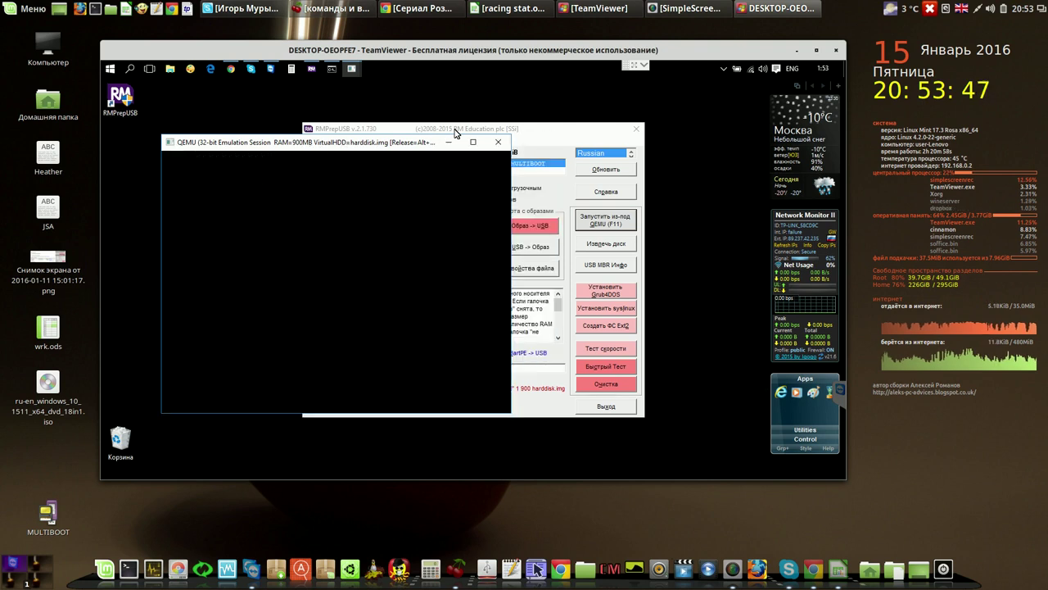
key(Down)
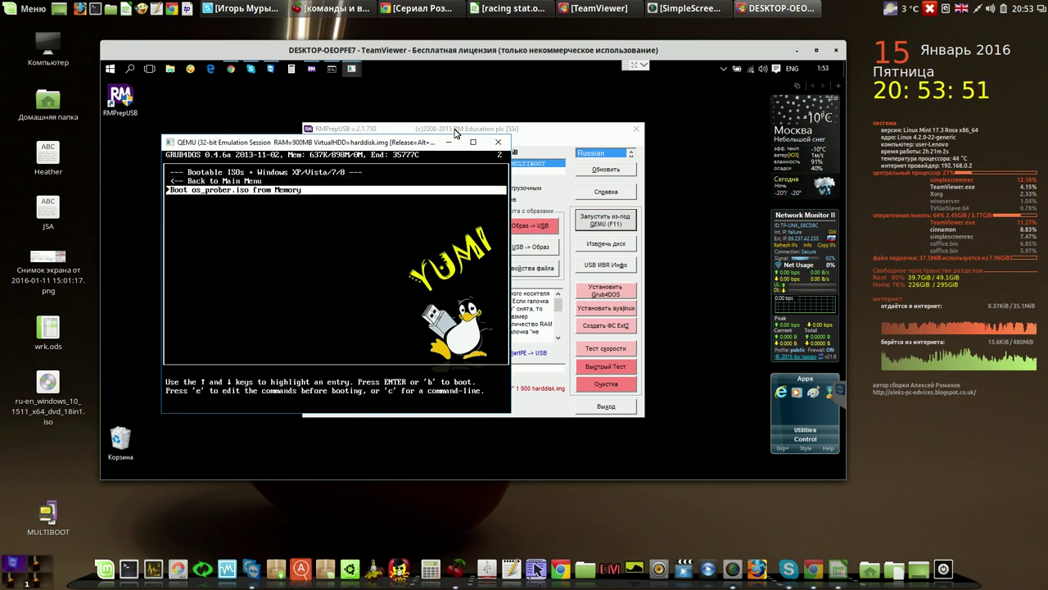
key(Return)
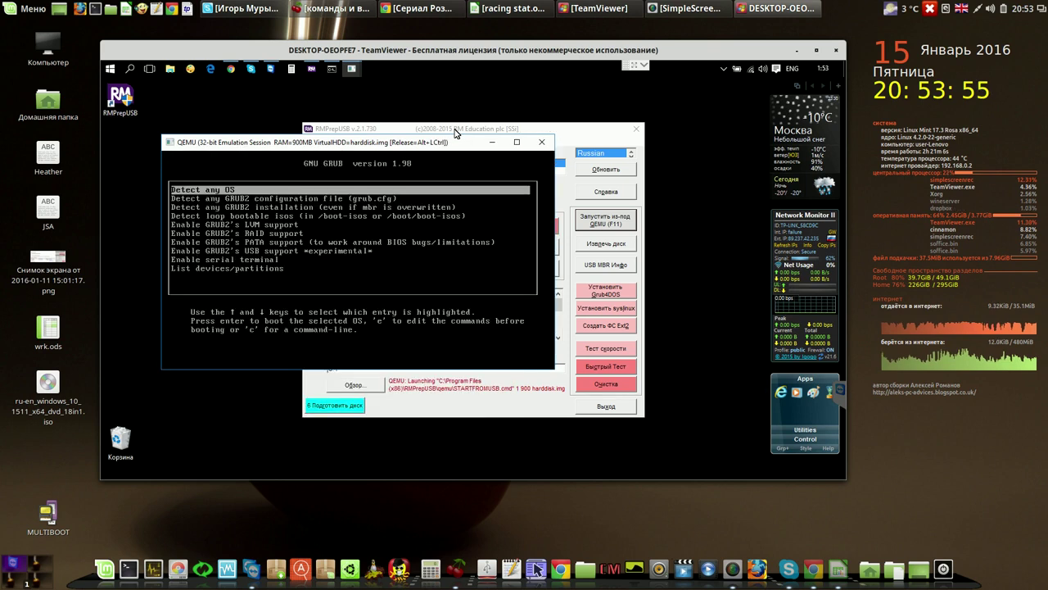
key(Return)
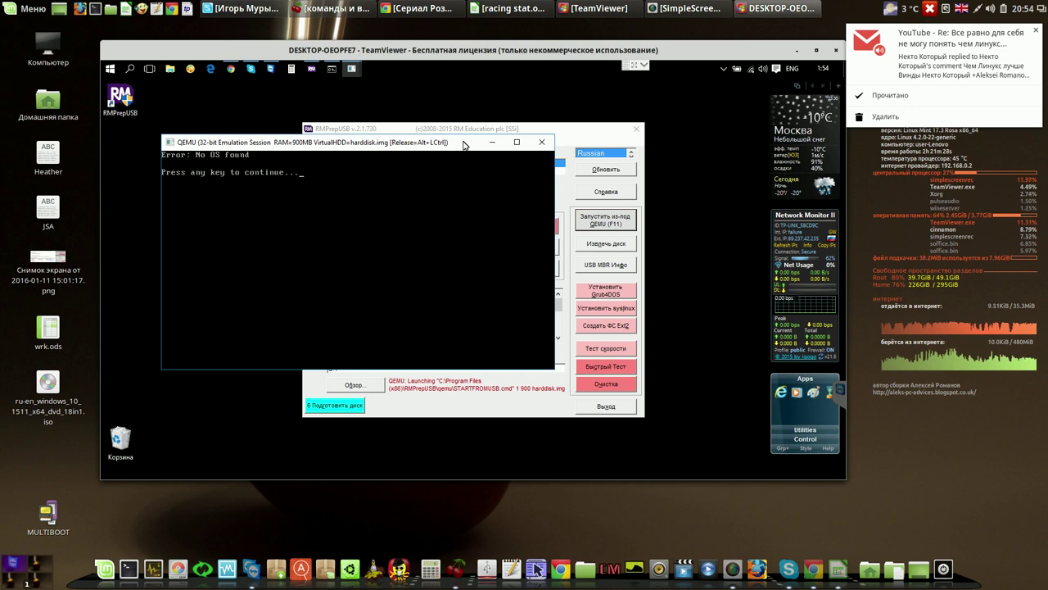
Close QEMU and RMPrepUSB, and restart the remote Windows computer
click(543, 145)
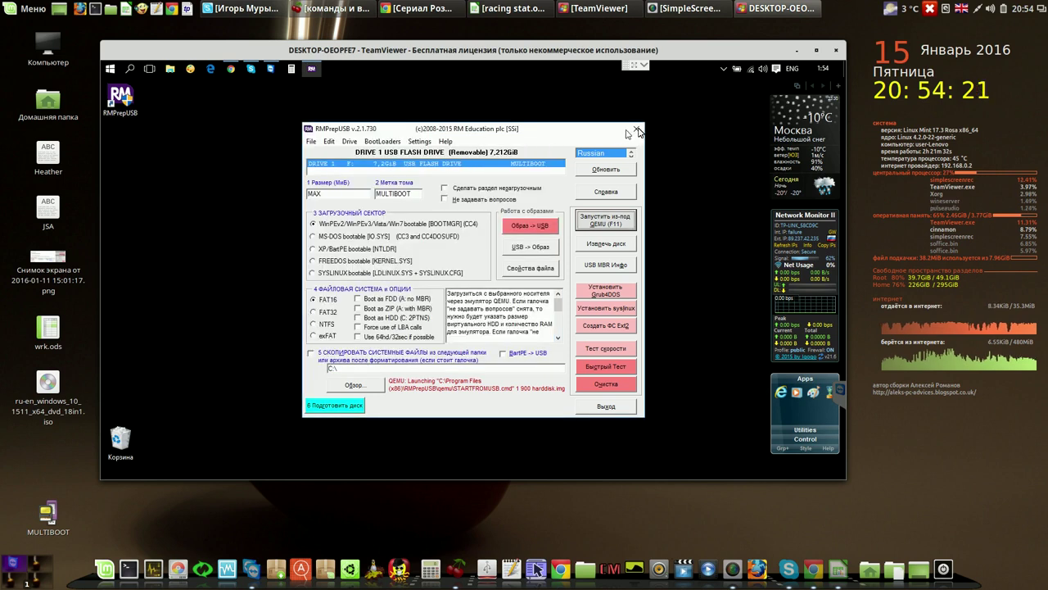
click(637, 131)
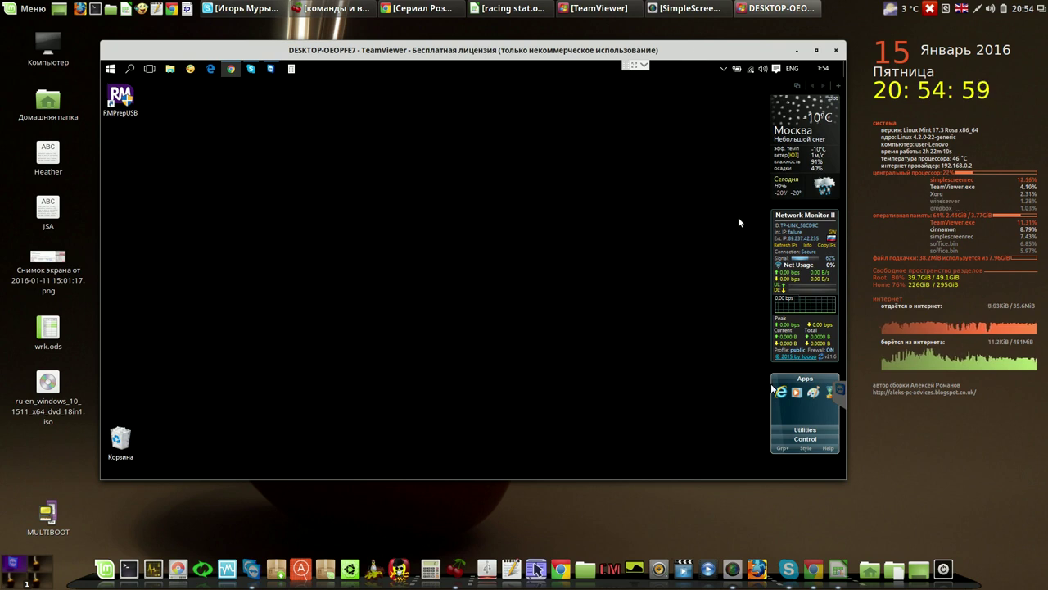
click(806, 440)
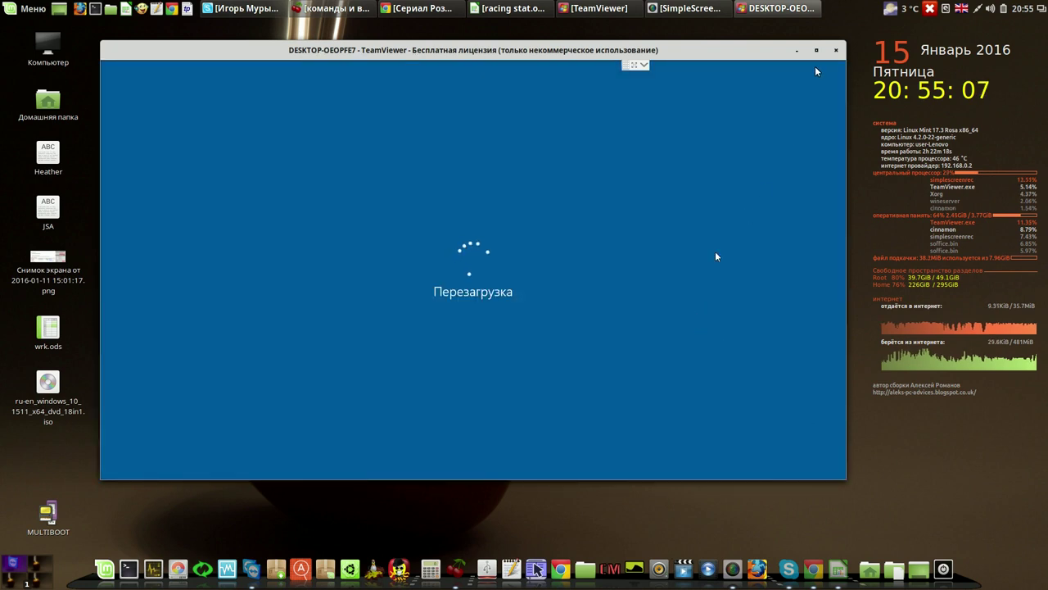
End the TeamViewer session, dismiss the sponsored-session notice, and decline to wait for the partner to reconnect
click(834, 49)
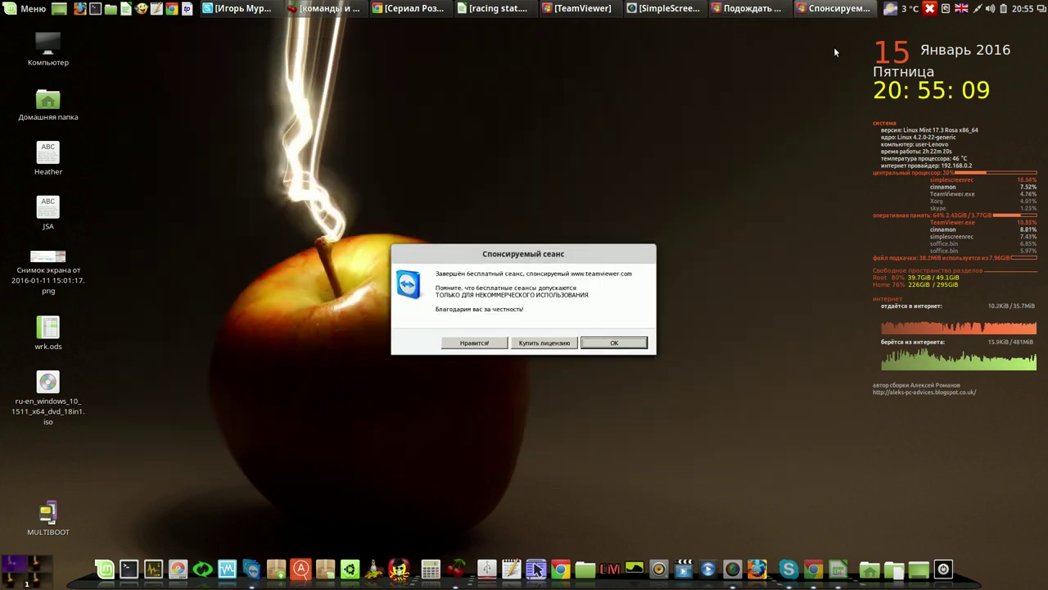
click(635, 343)
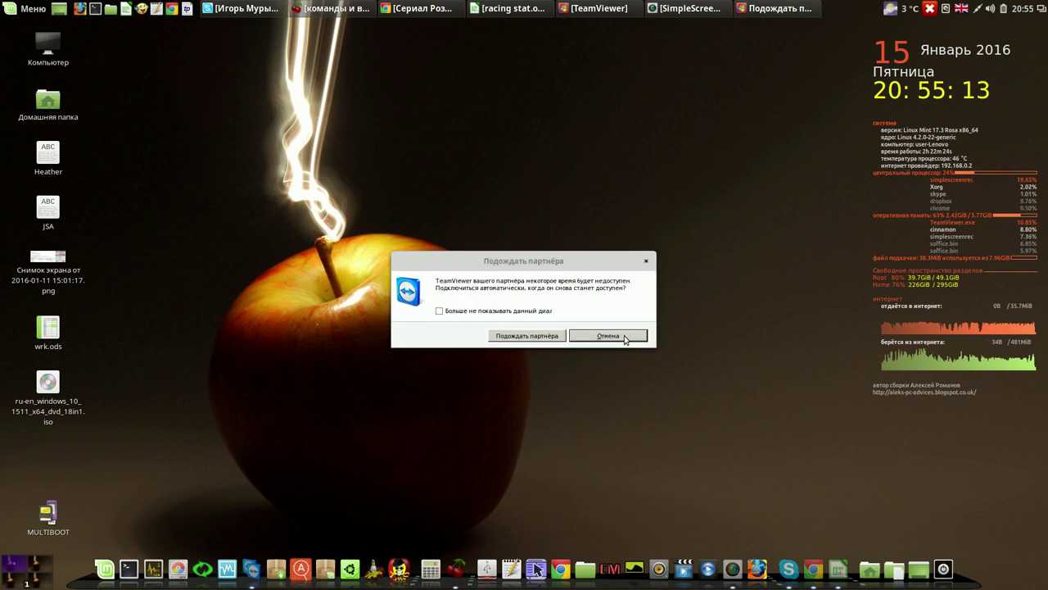
click(624, 337)
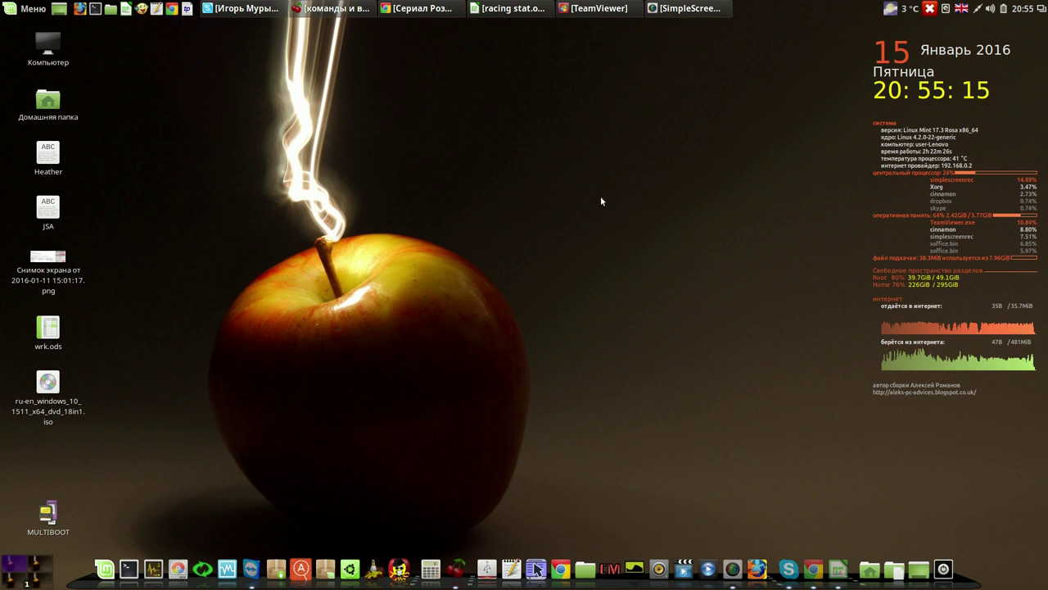
click(665, 8)
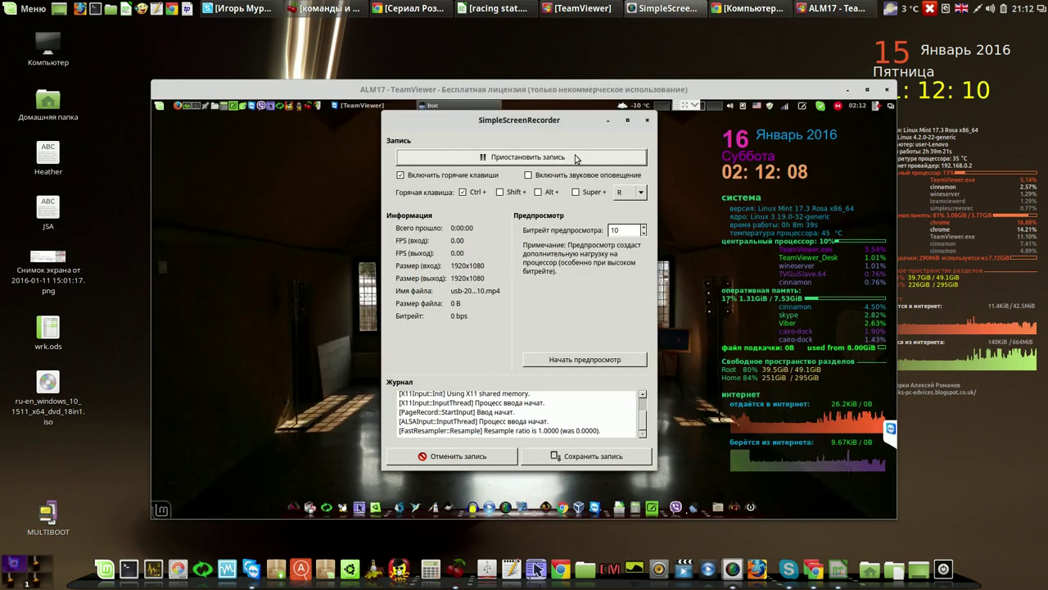
Choose English as the language for Super Boot Manager and acknowledge the finished Burg installation on /dev/sda
click(607, 120)
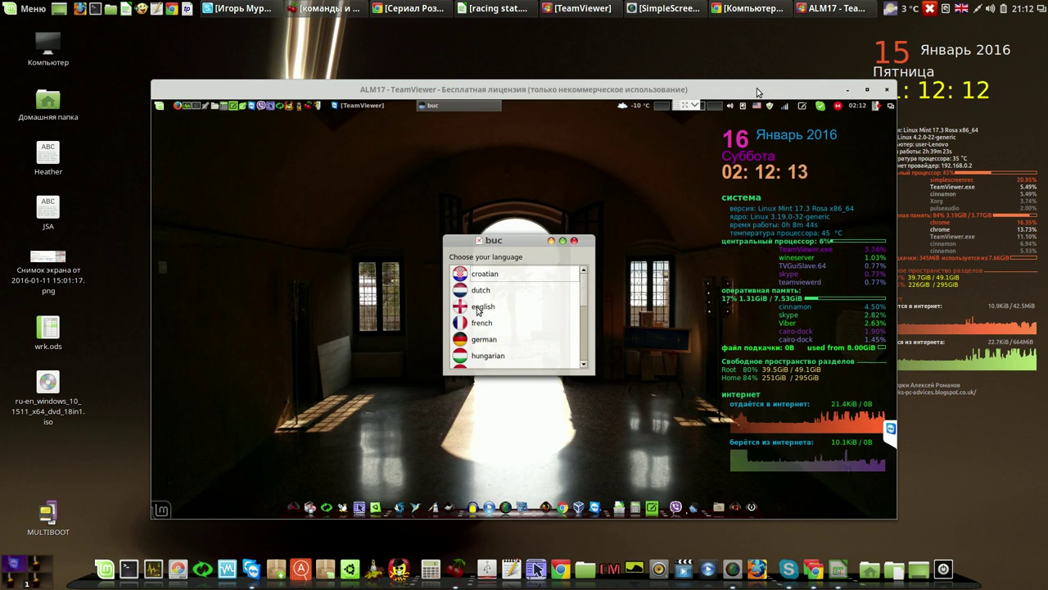
click(482, 308)
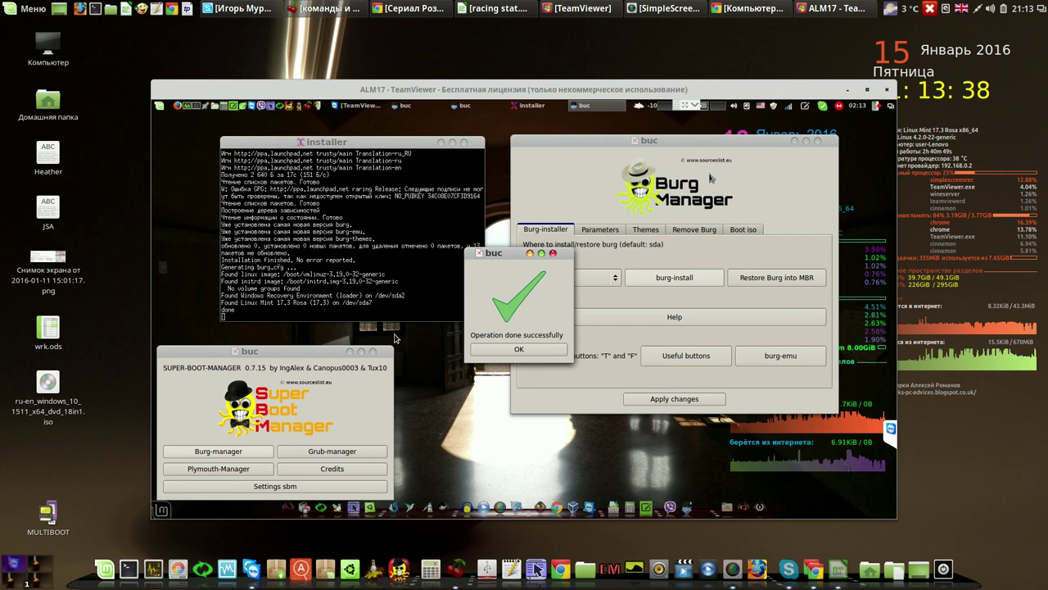
click(536, 349)
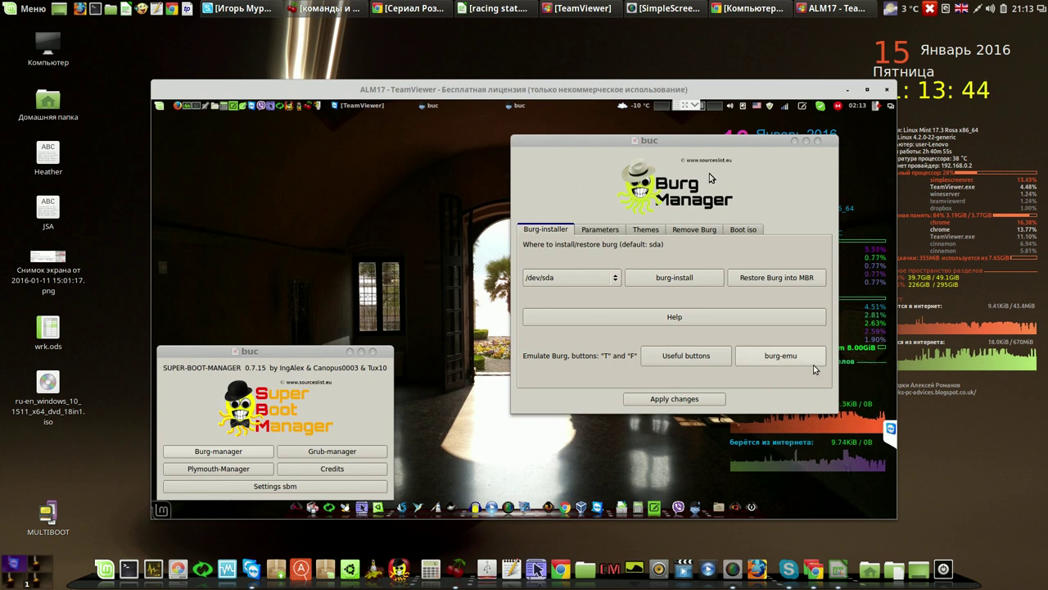
Emulate the Burg boot menu, switch its theme to burg, and close the emulator
click(782, 356)
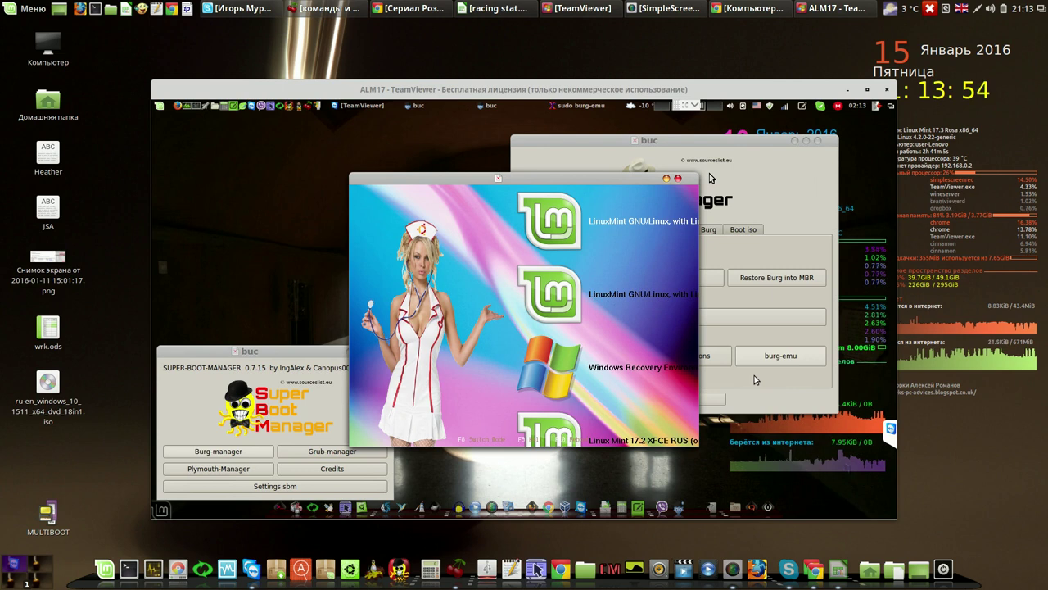
key(F2)
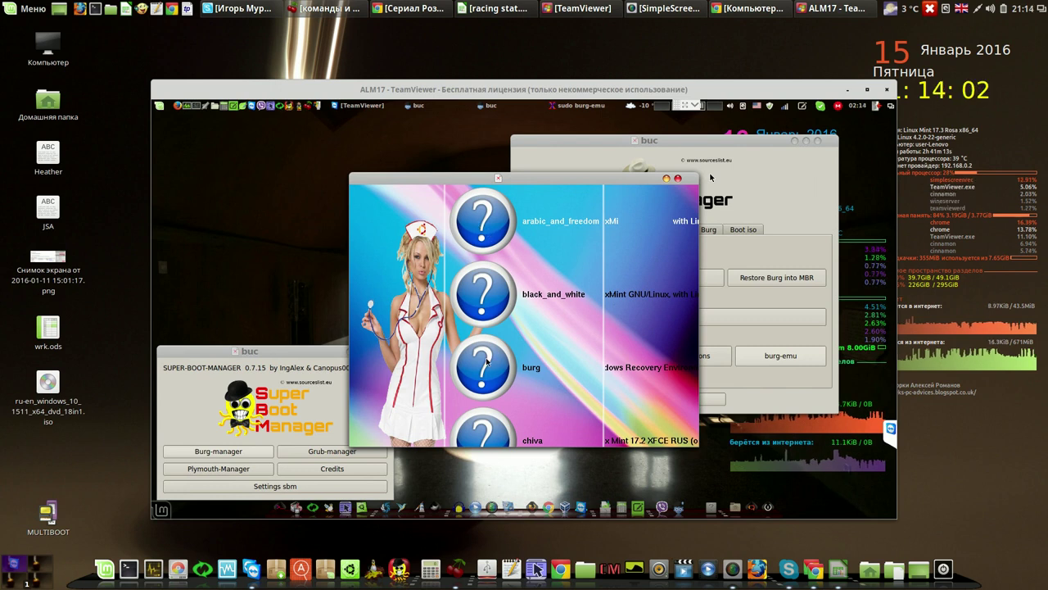
key(Down)
key(Down)
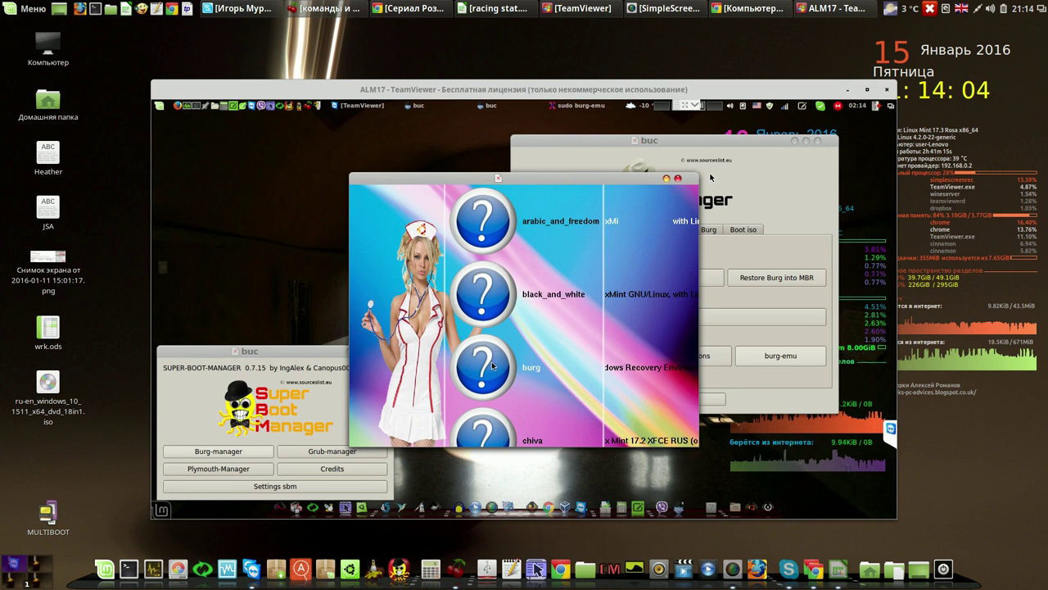
key(Return)
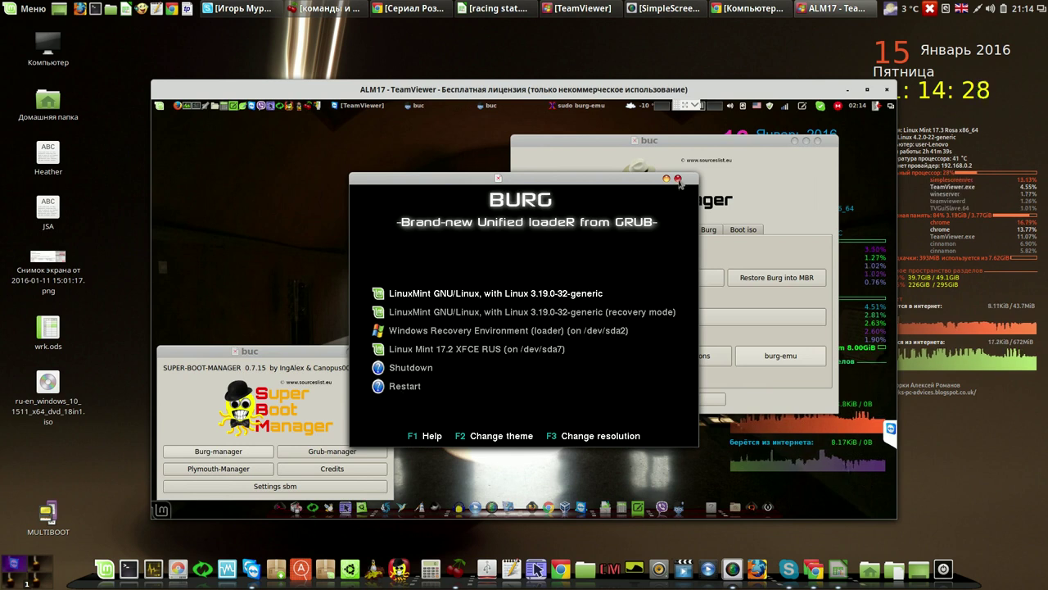
click(678, 178)
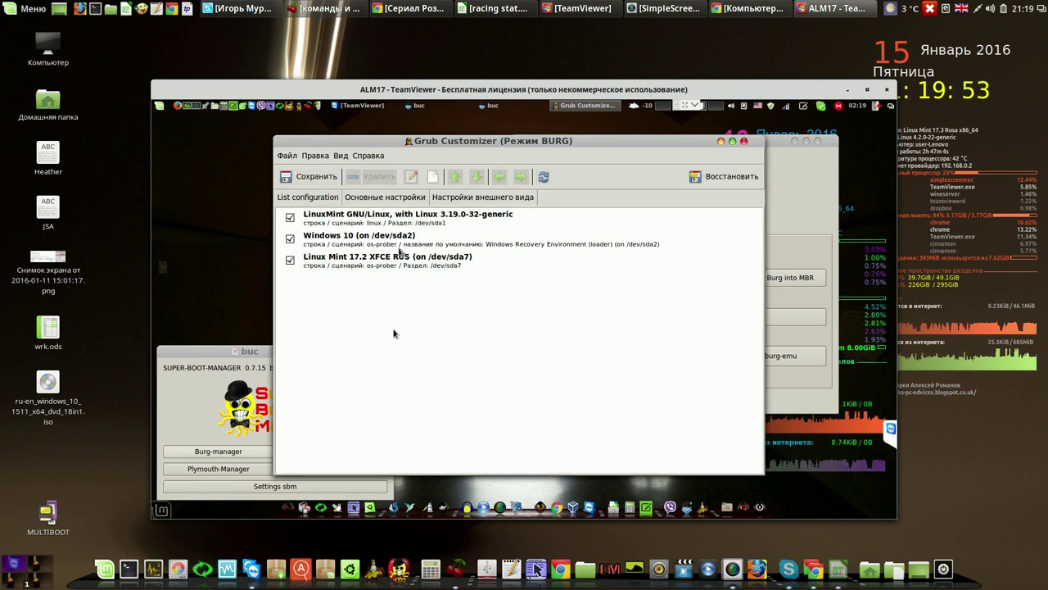
Set the default boot entry to "LinuxMint GNU/Linux, with Linux 3.19.0-32-generic" in Grub Customizer and save the configuration
click(399, 199)
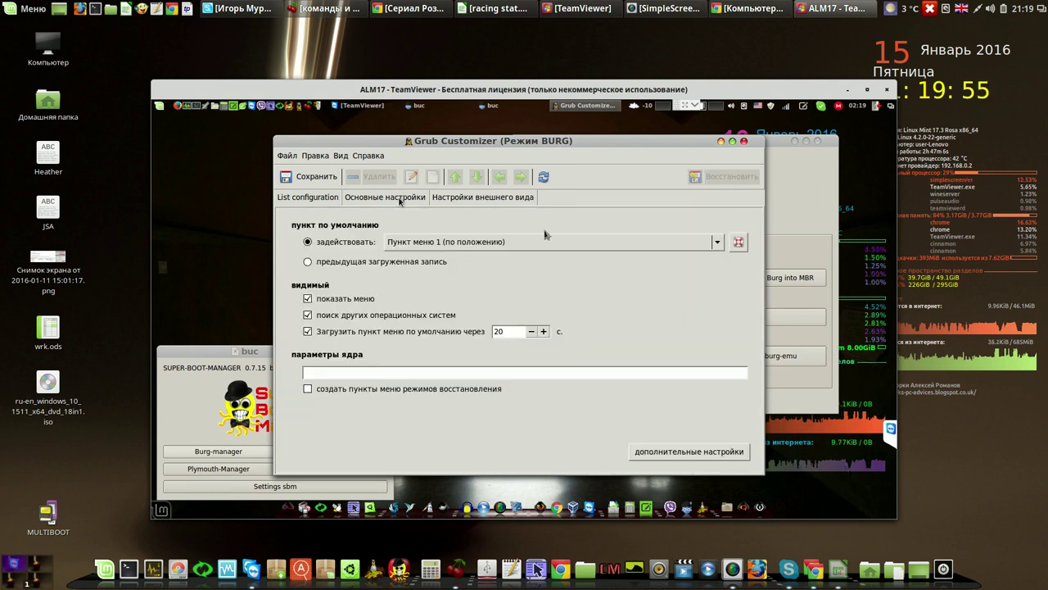
click(711, 245)
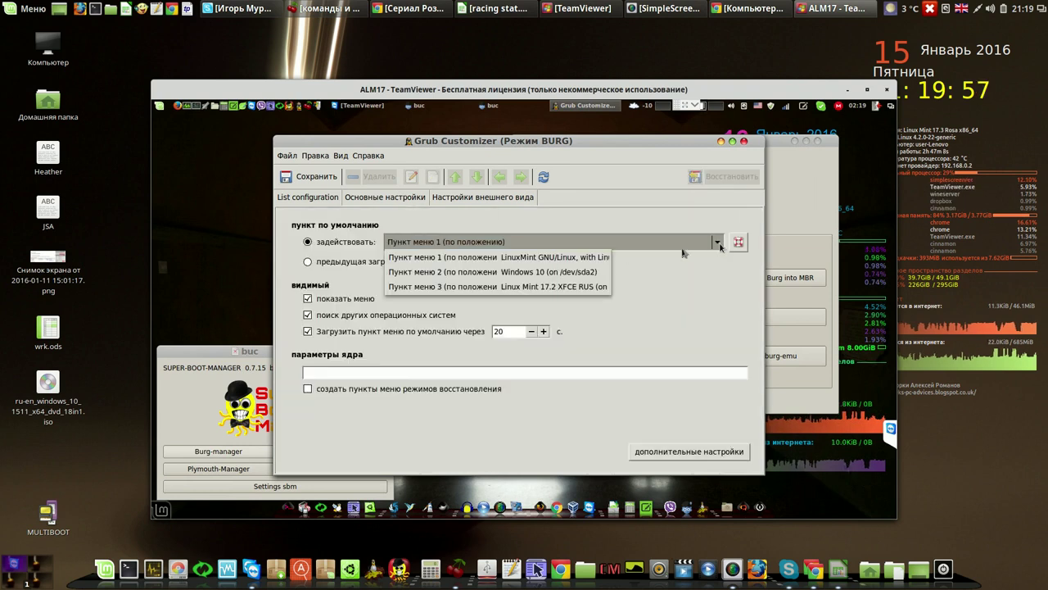
click(567, 258)
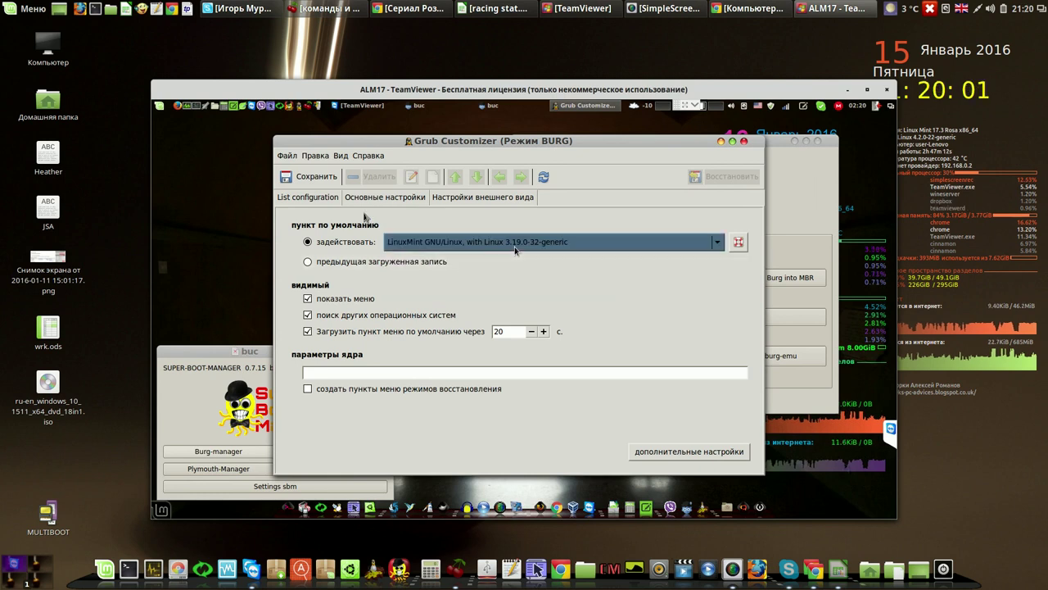
click(318, 177)
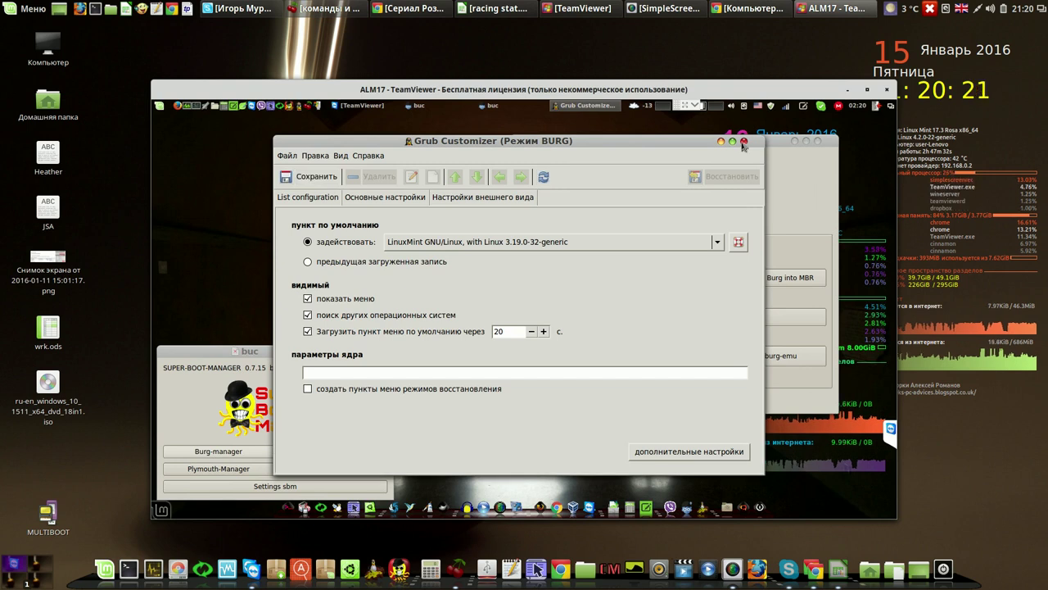
Close Grub Customizer and preview the edited boot menu in the Burg emulator
click(743, 143)
click(779, 358)
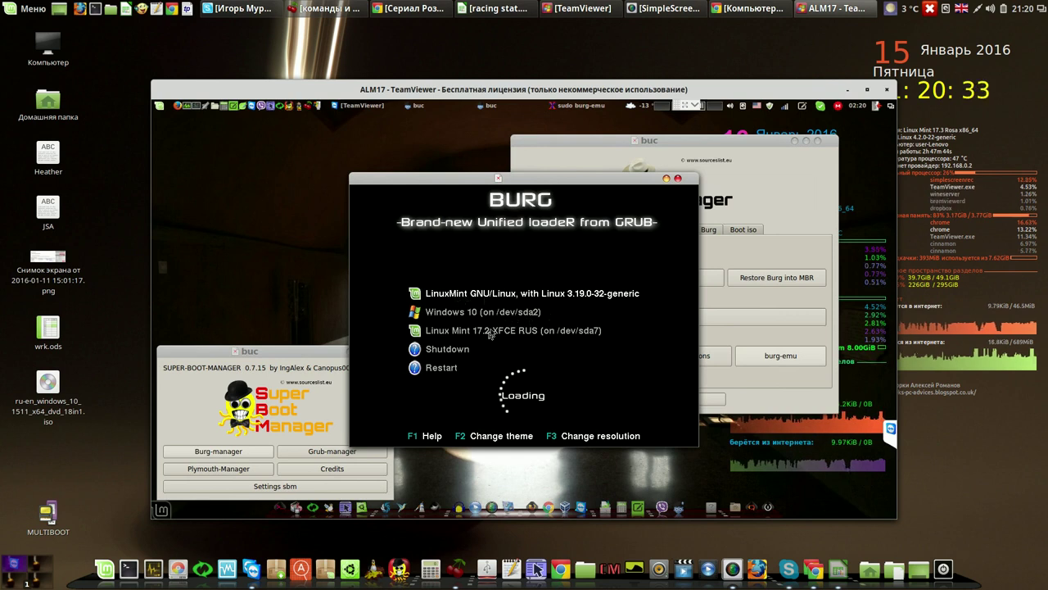
click(678, 178)
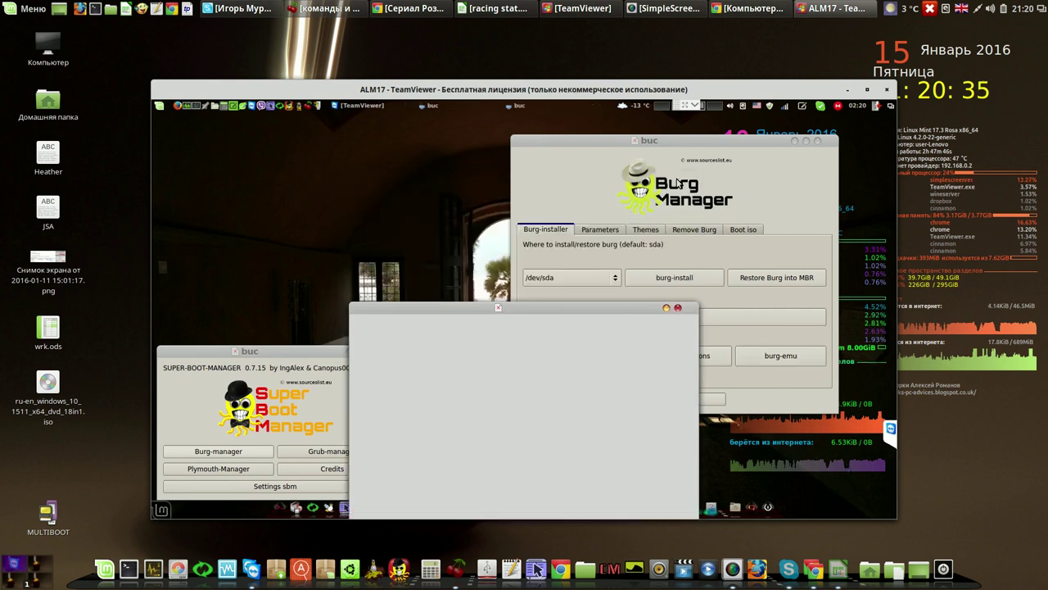
Apply the changes in Burg Manager, and close it together with Super Boot Manager
click(685, 401)
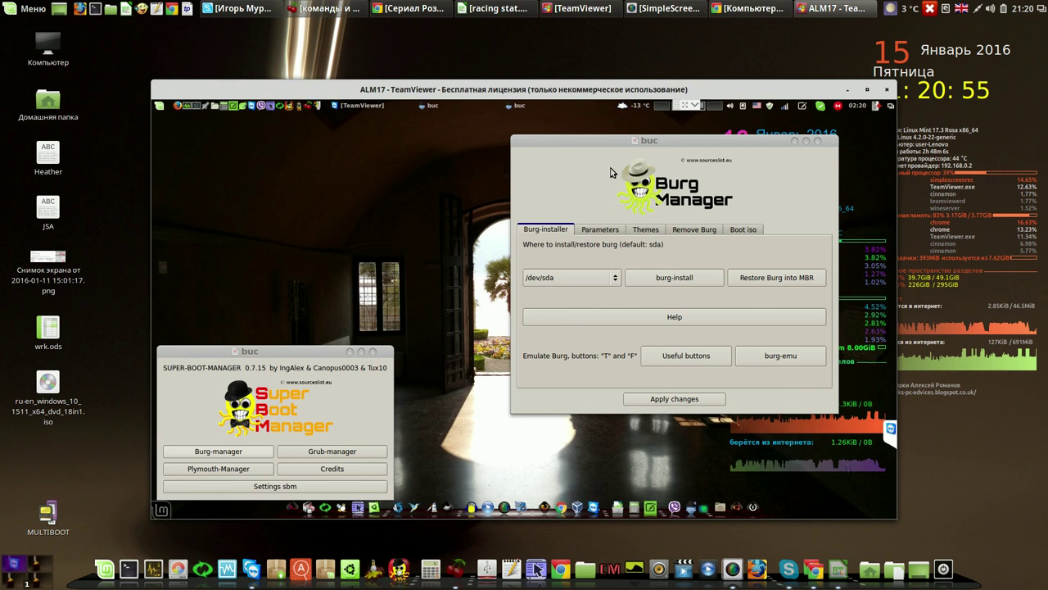
click(818, 142)
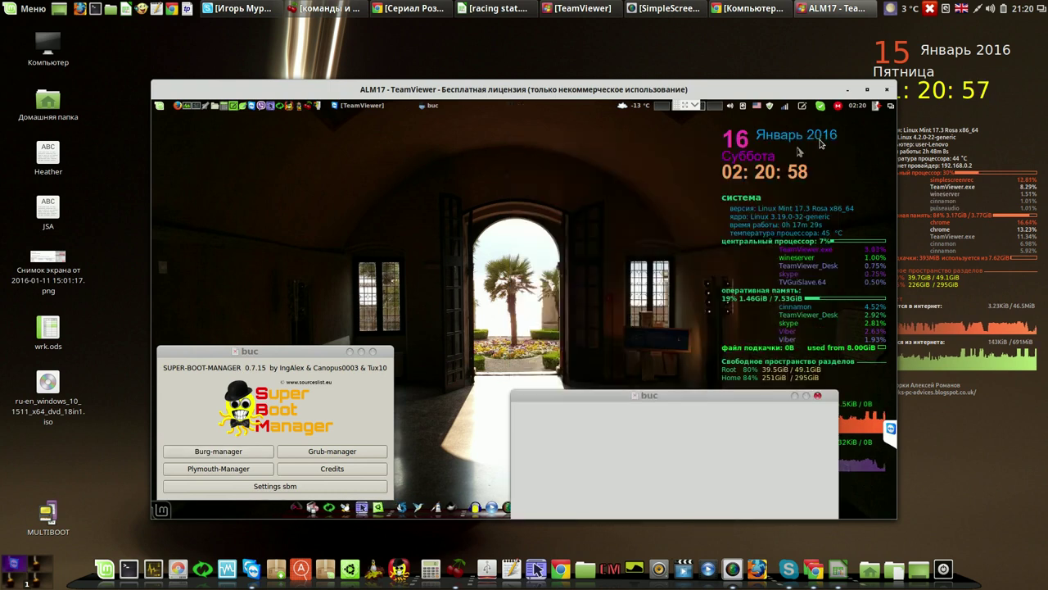
click(373, 352)
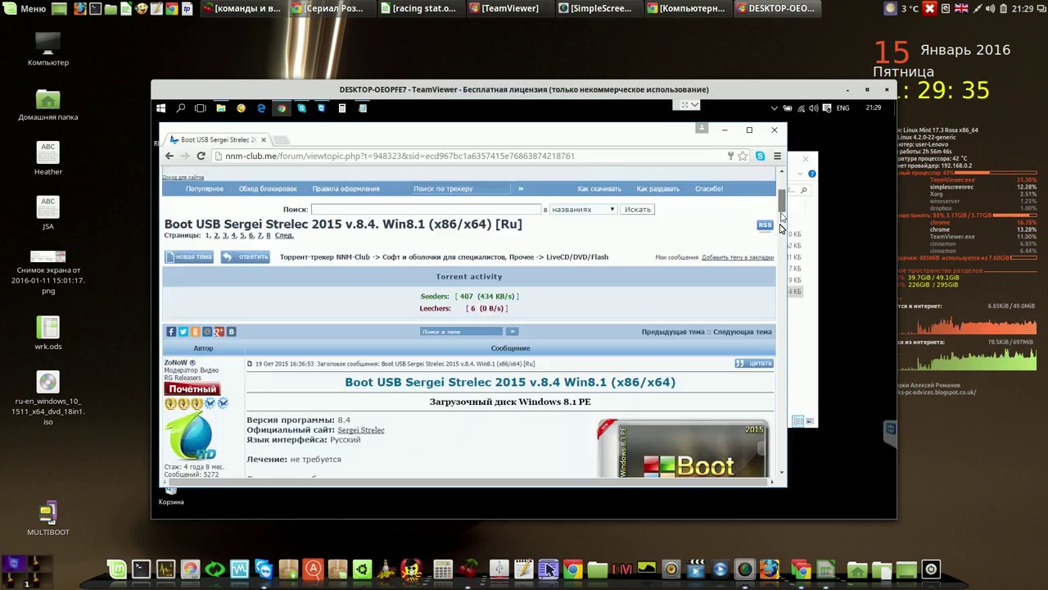
Download the torrent file for Boot USB Sergei Strelec 2015 v.8.4 Win8.1 (x86/x64) from its NNM-Club forum page
scroll(782, 221, down, 2)
drag(782, 220, 782, 254)
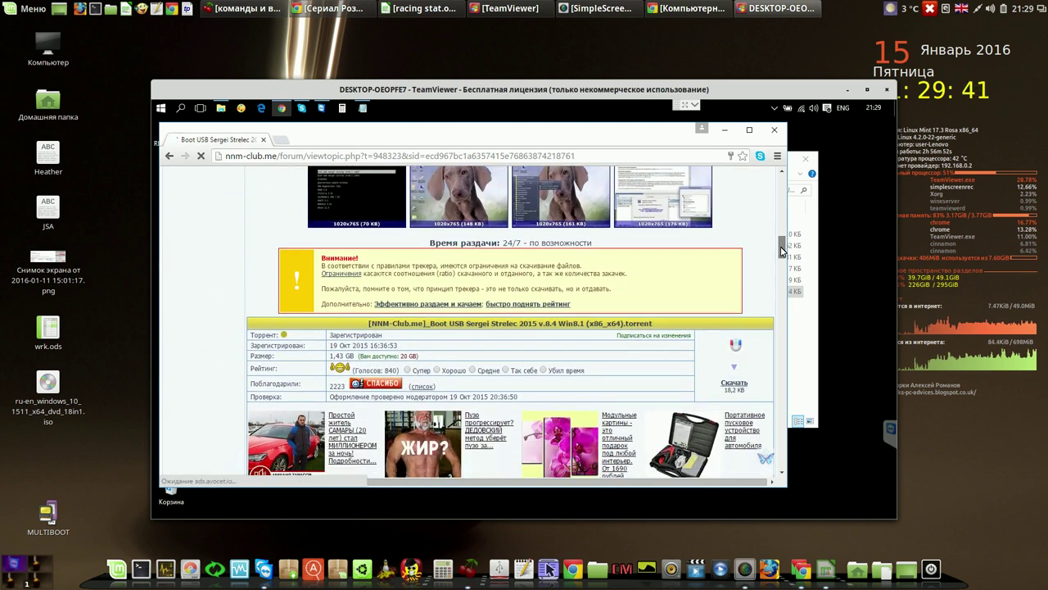
click(735, 385)
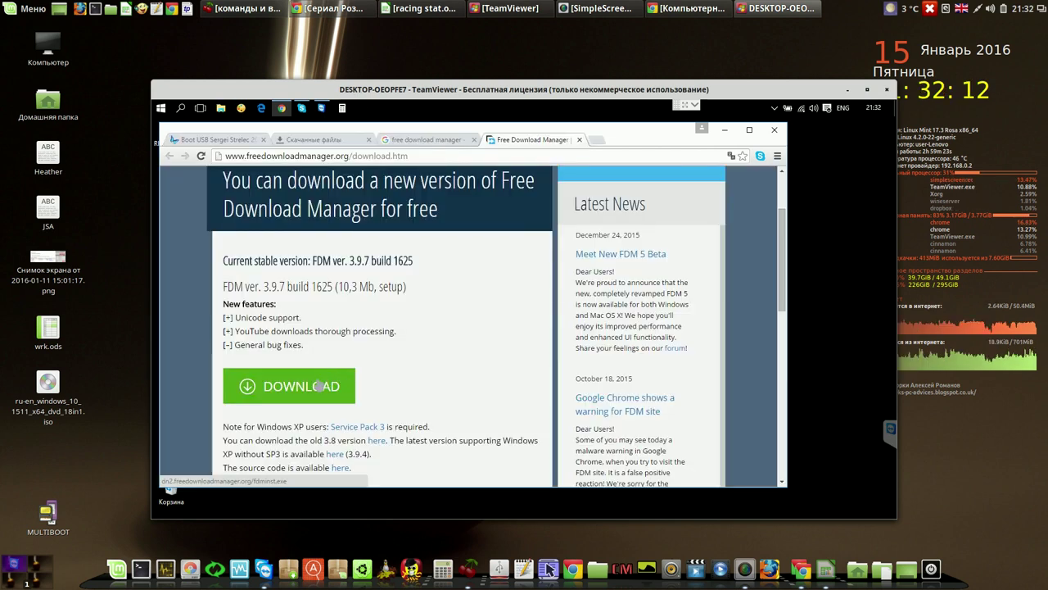
Download Free Download Manager 3.9.7 build 1625 and run fdminst.exe, allowing it to make changes to the computer
click(319, 385)
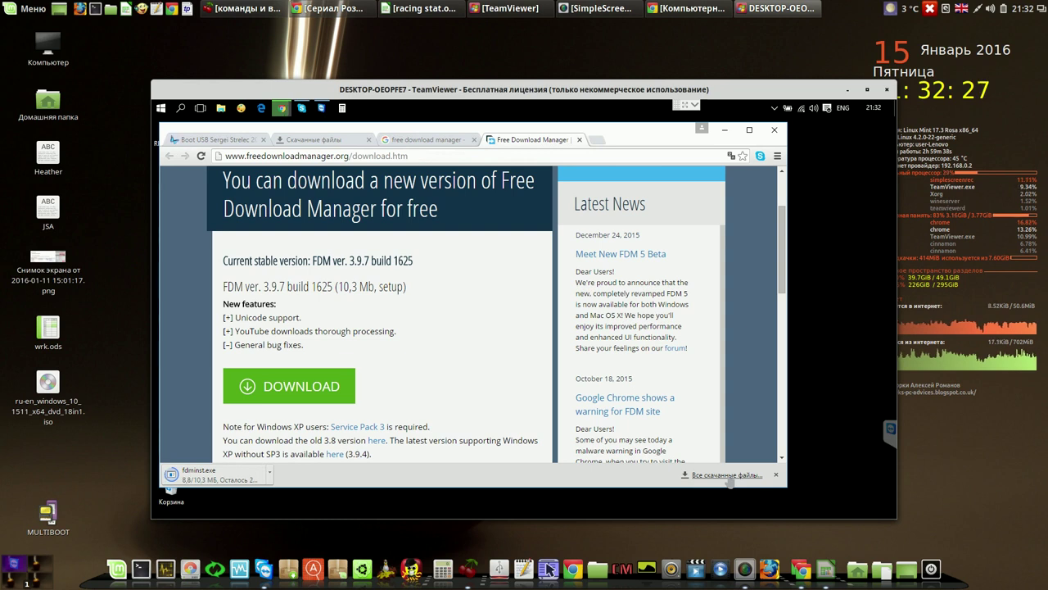
click(727, 475)
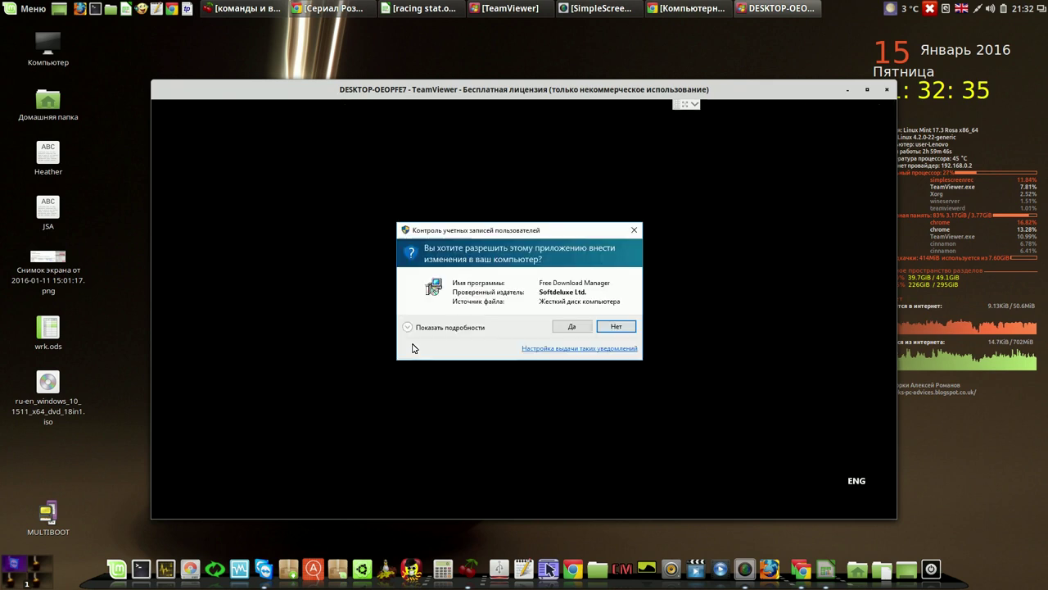
click(563, 328)
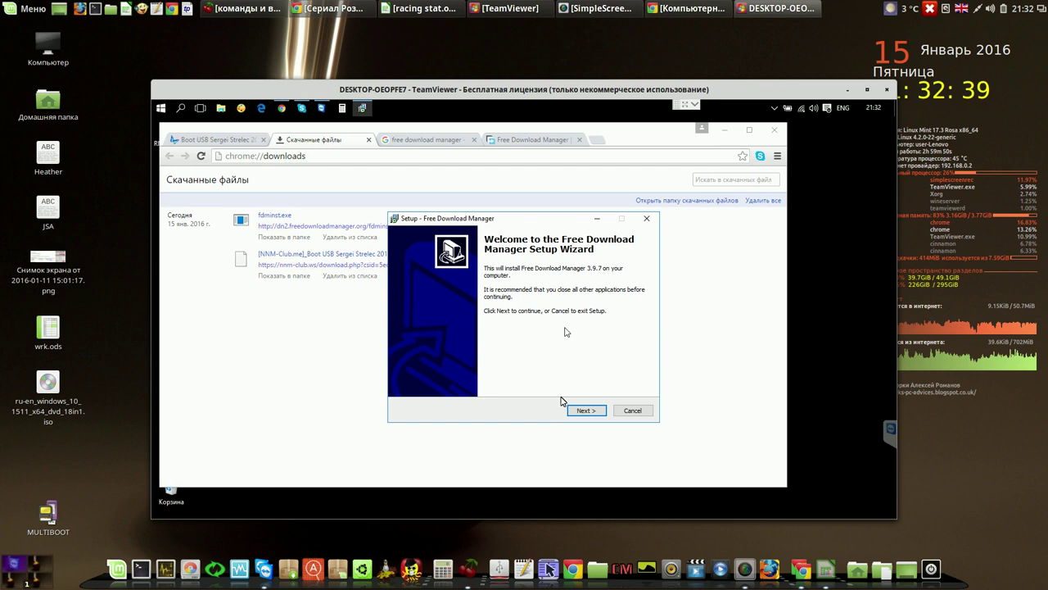
Accept the license agreement in the setup wizard, keeping FDM Community options, BitTorrent support and the default installation folder
click(591, 412)
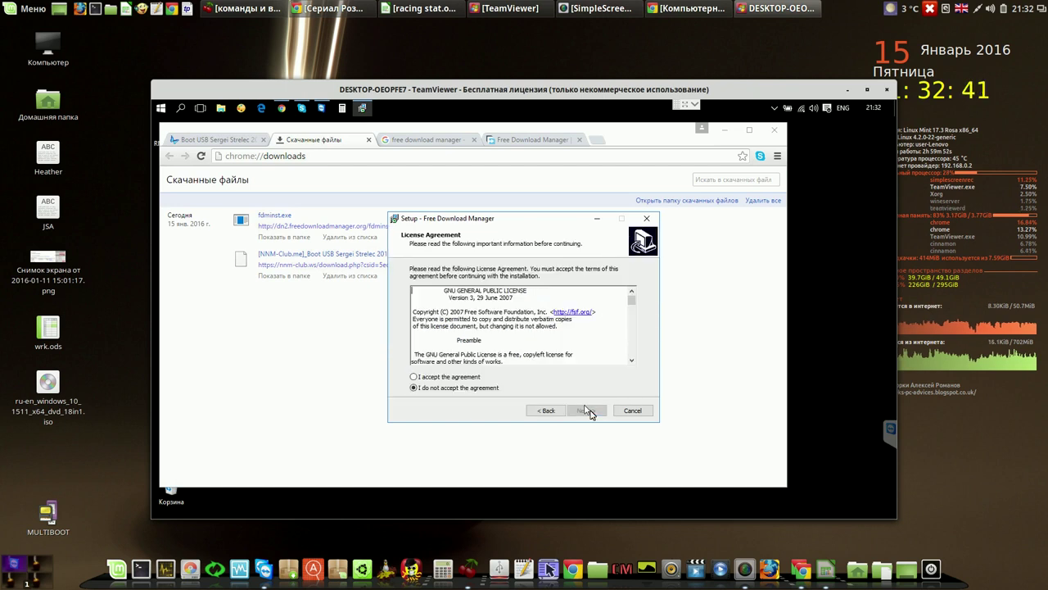
click(414, 377)
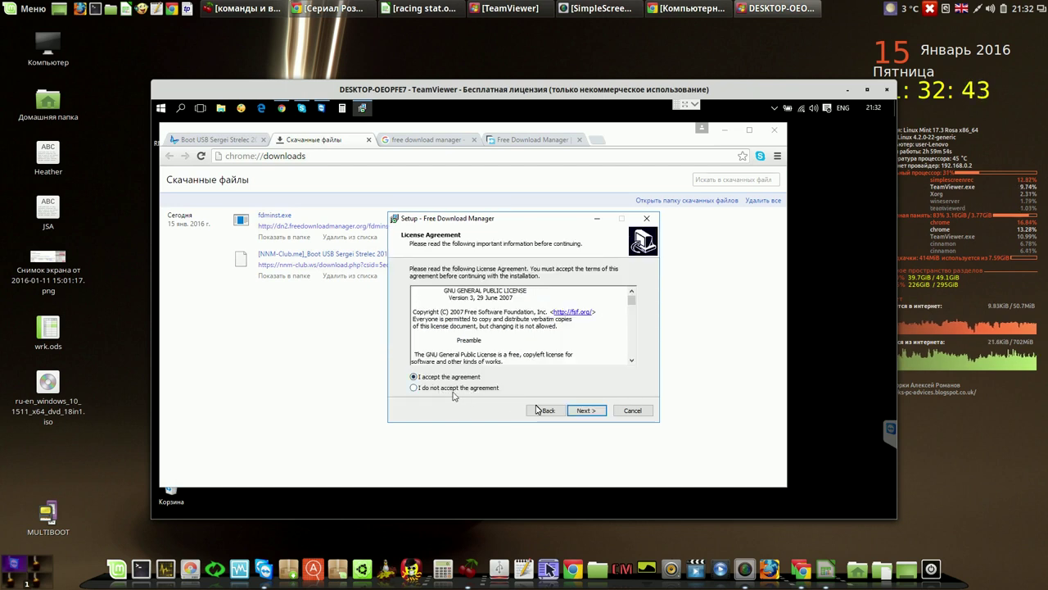
click(586, 413)
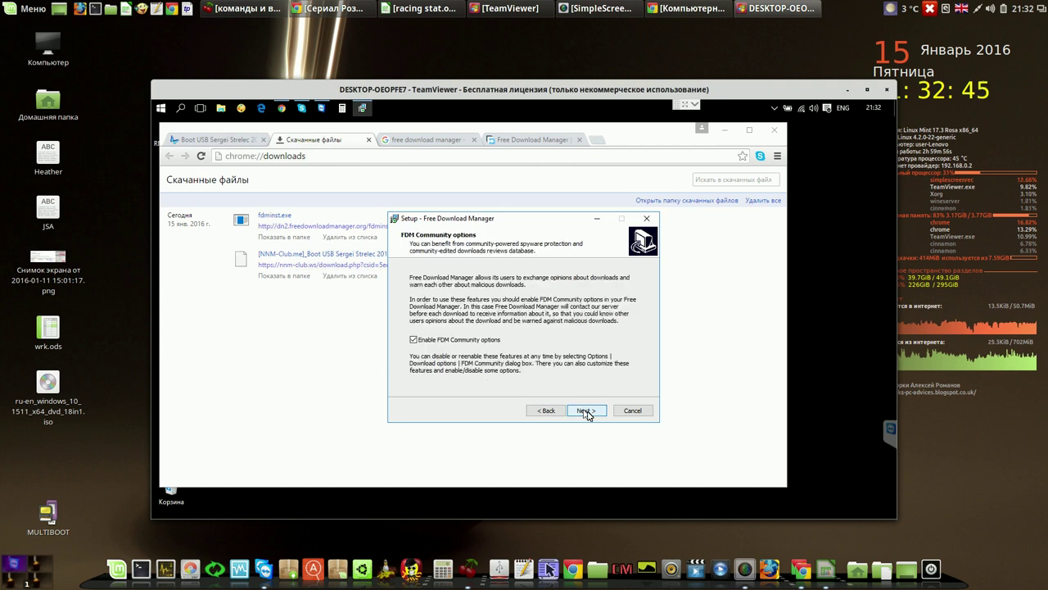
click(586, 412)
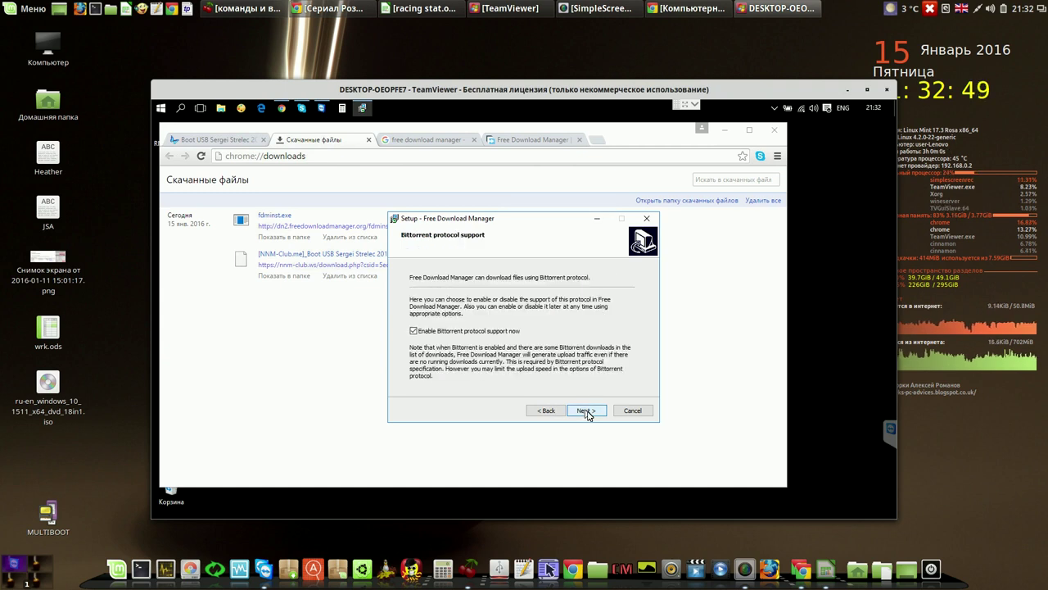
click(586, 412)
click(586, 412)
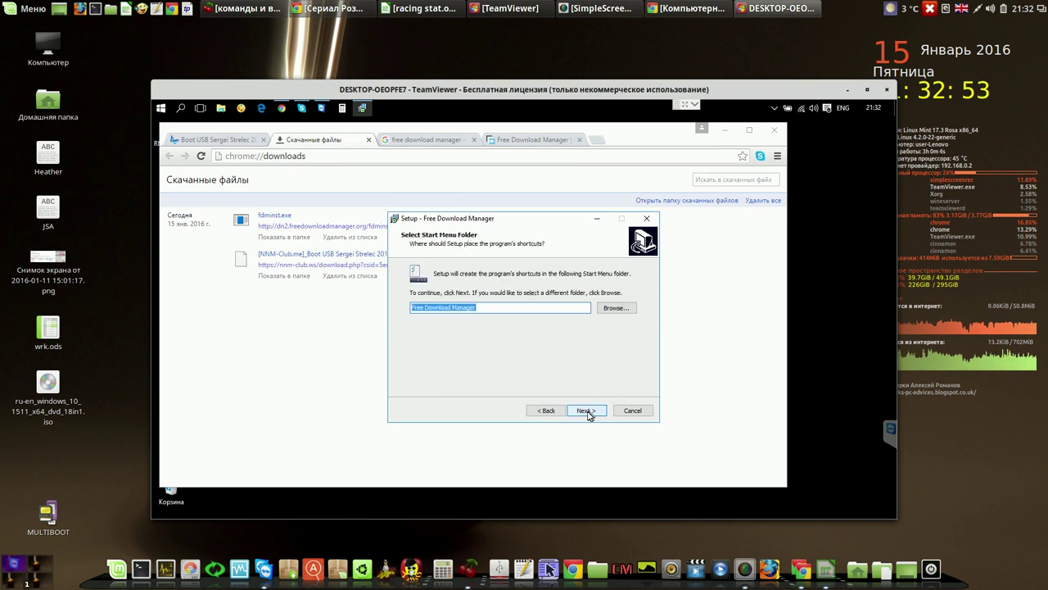
Enable the Quick Launch icon, disable launching FDM automatically at Windows startup, and install with the default Start Menu folder
click(586, 411)
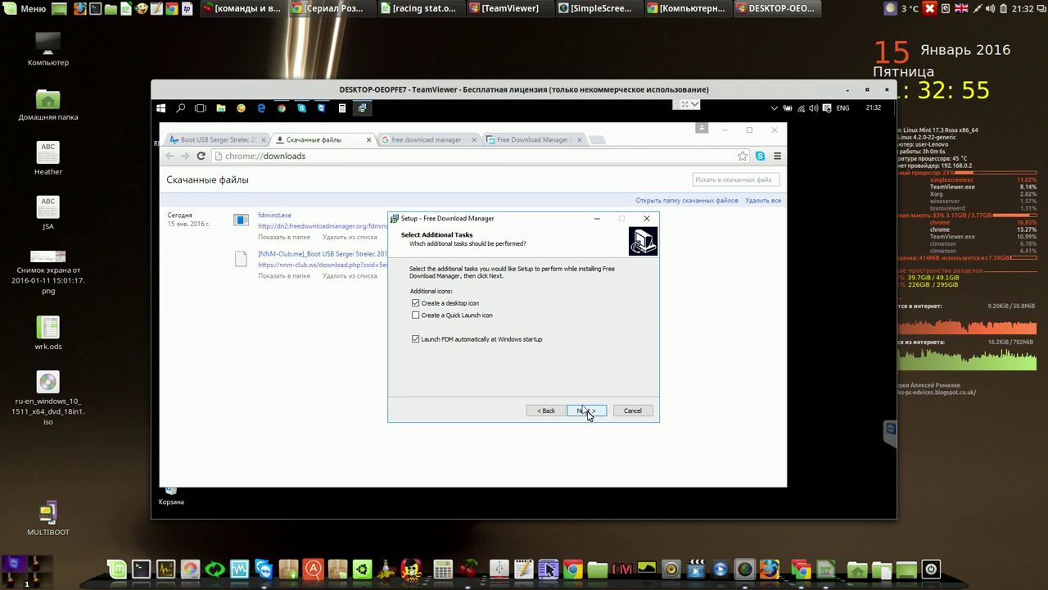
click(416, 338)
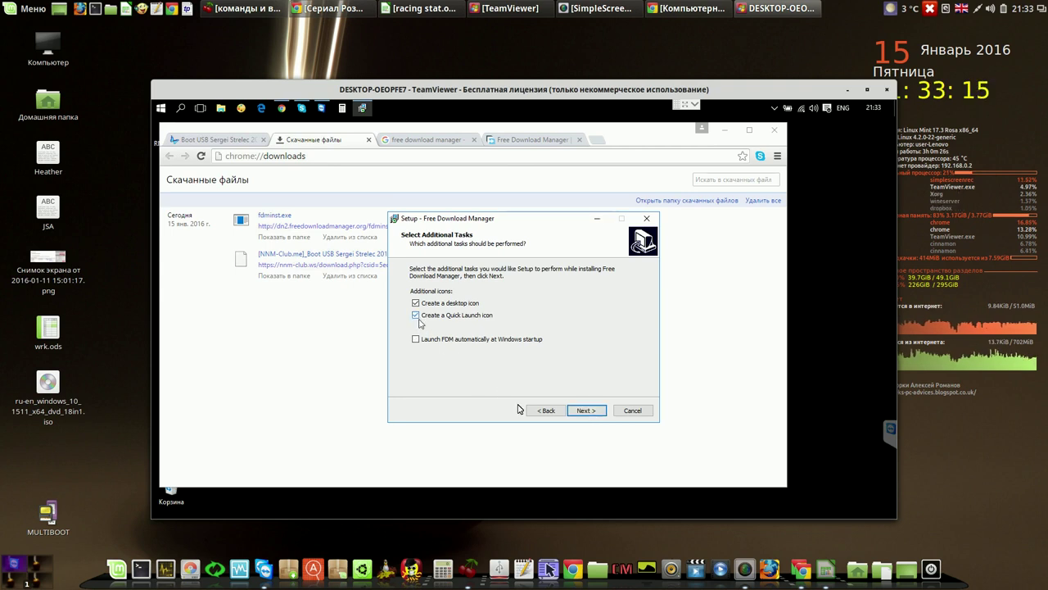
click(585, 413)
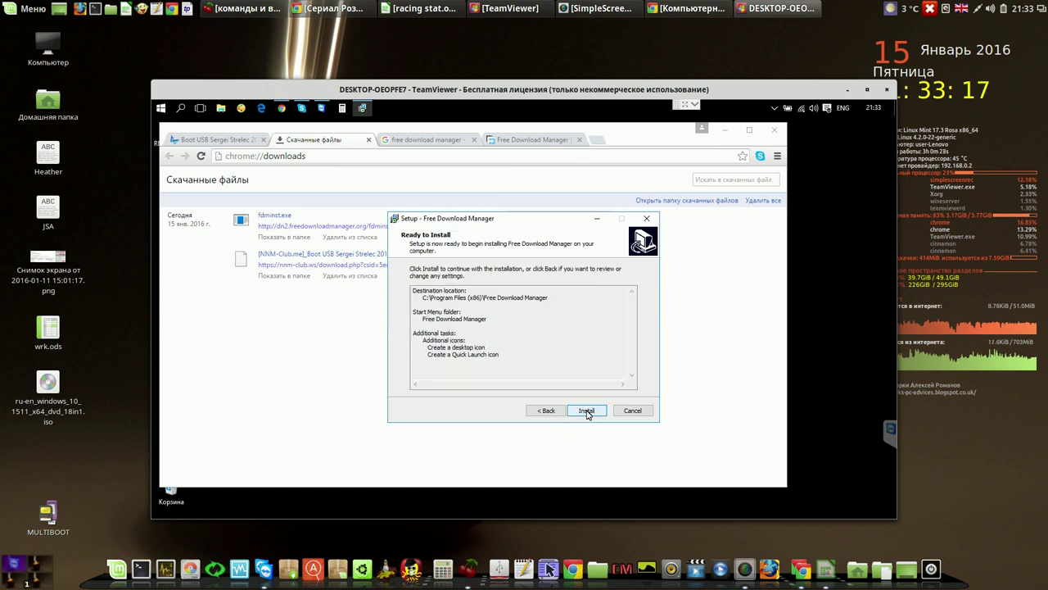
click(586, 412)
click(564, 360)
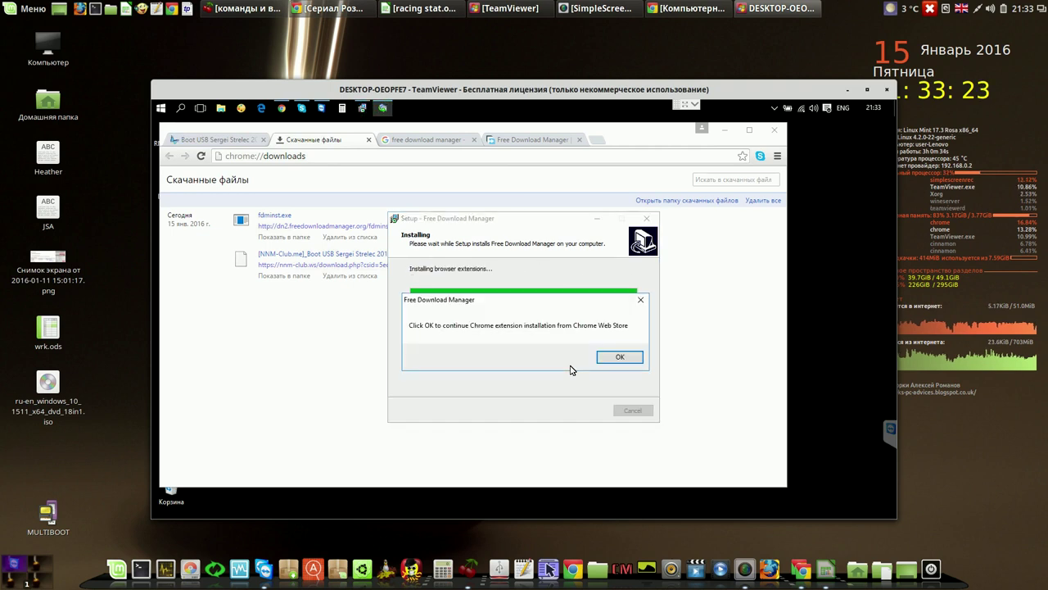
Continue to the extension's Chrome Web Store page and finish the setup wizard with Launch Free Download Manager enabled
click(631, 356)
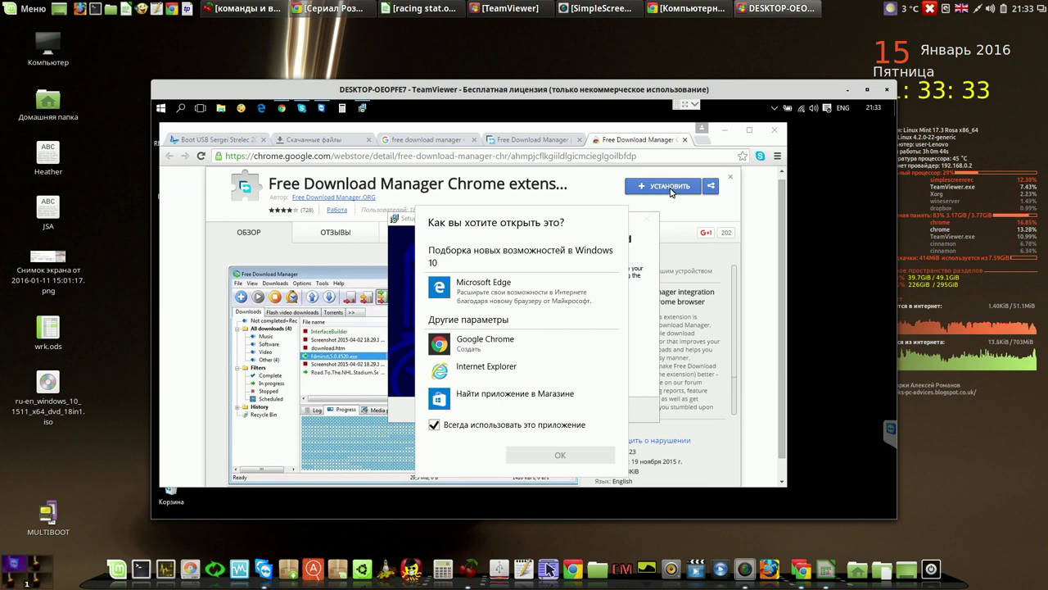
click(671, 191)
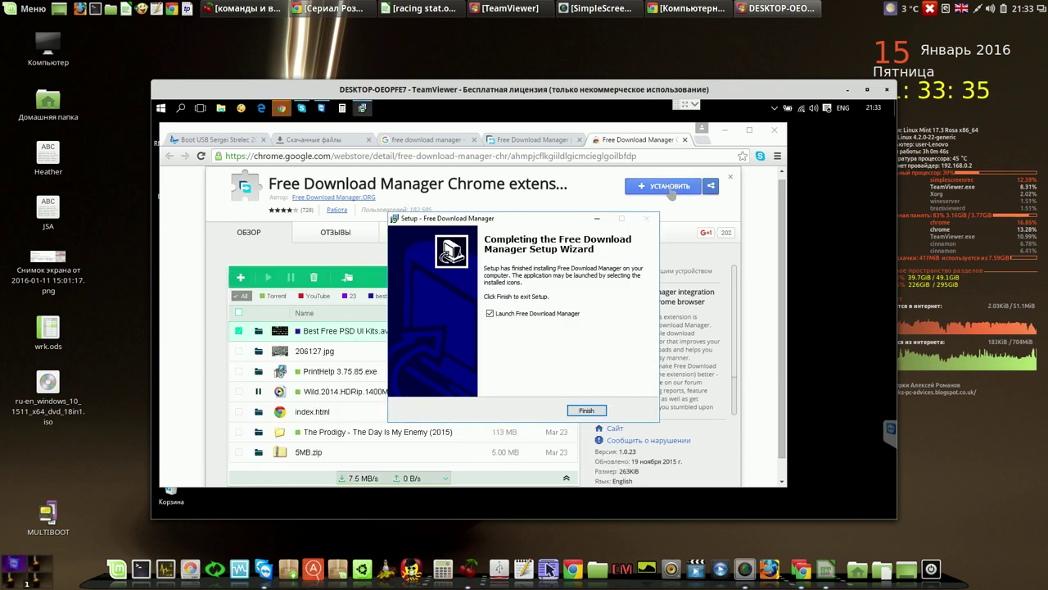
click(586, 410)
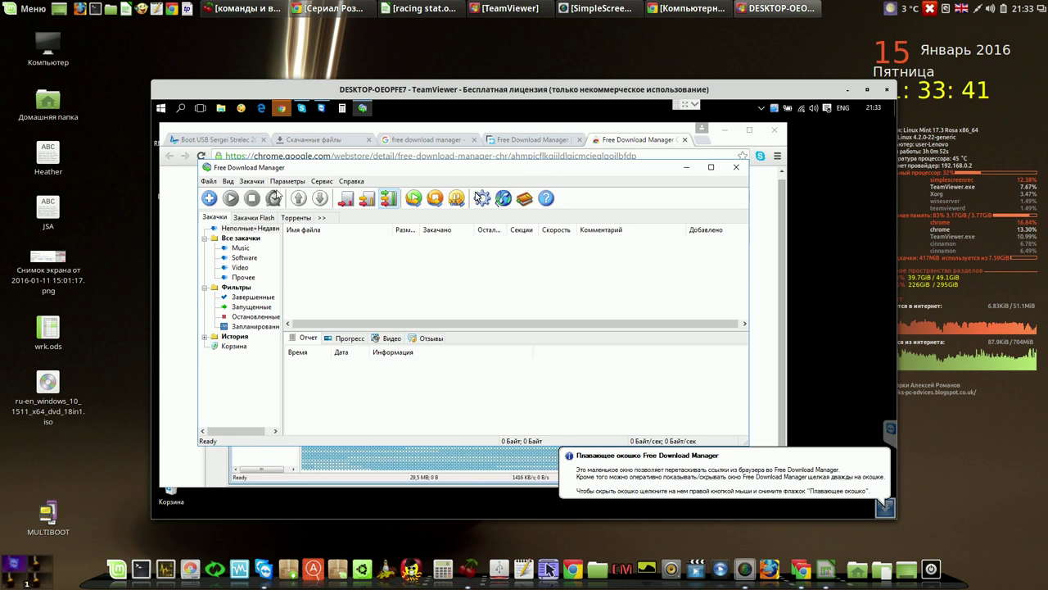
Minimize Free Download Manager and install the Free Download Manager Chrome extension from the Chrome Web Store
click(686, 167)
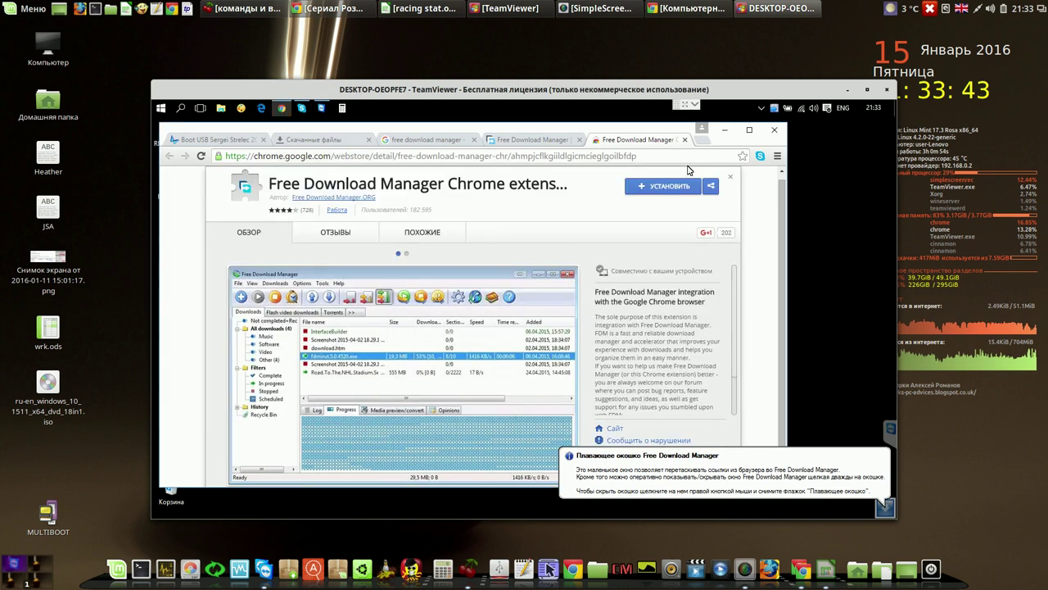
click(667, 187)
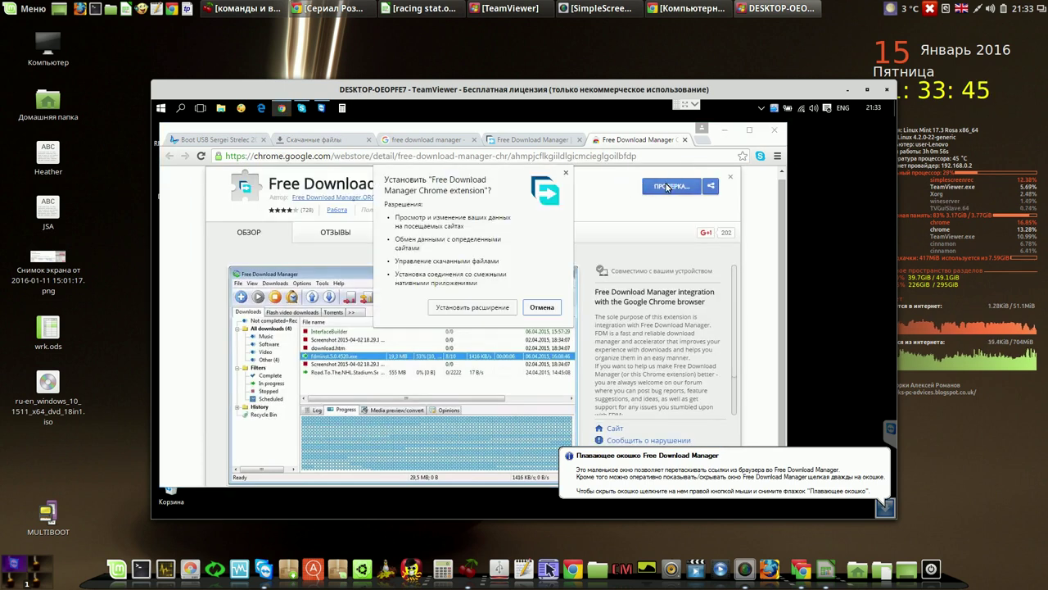
click(482, 309)
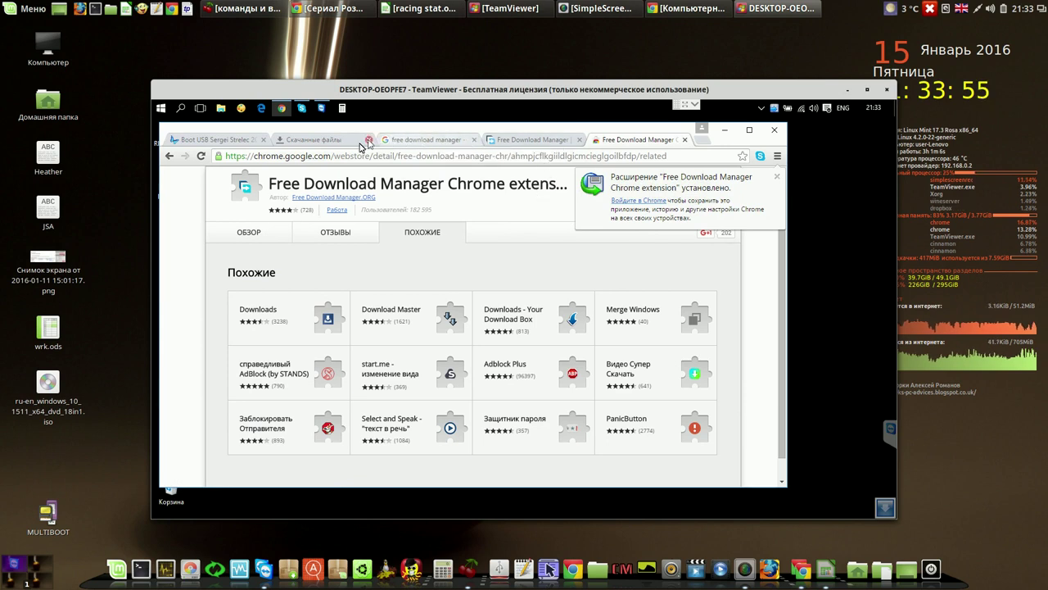
click(777, 178)
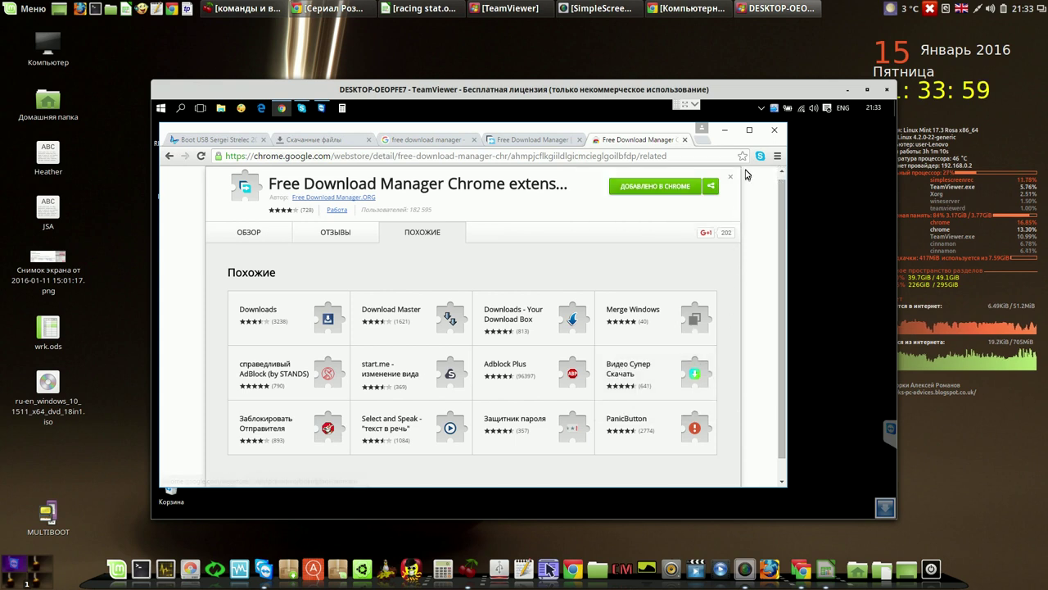
Open the downloaded Boot USB Sergei Strelec 2015 v.8.4 Win8.1 torrent file from Chrome's downloads list
click(778, 158)
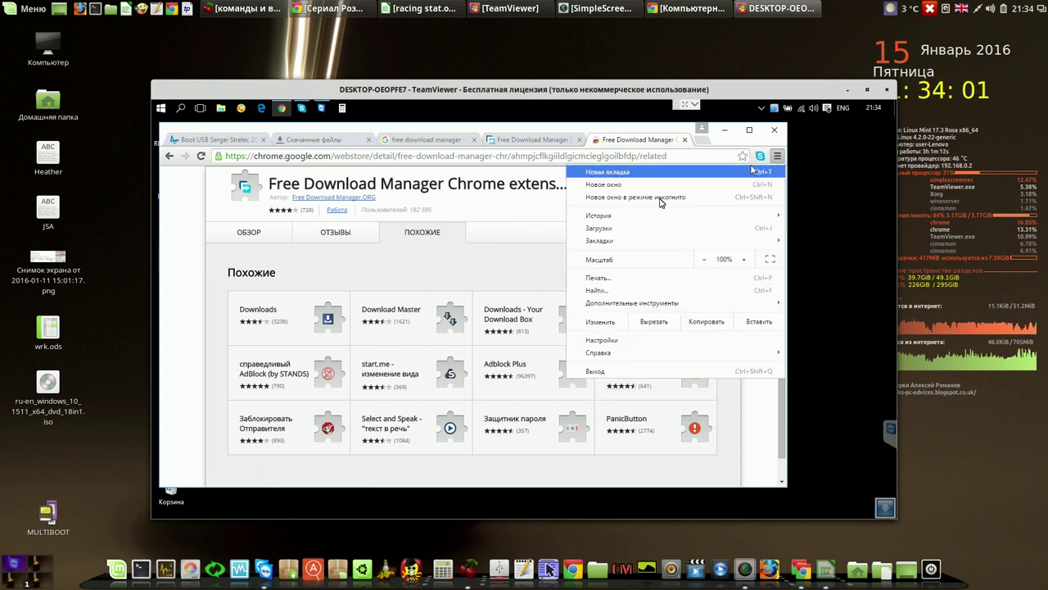
click(596, 230)
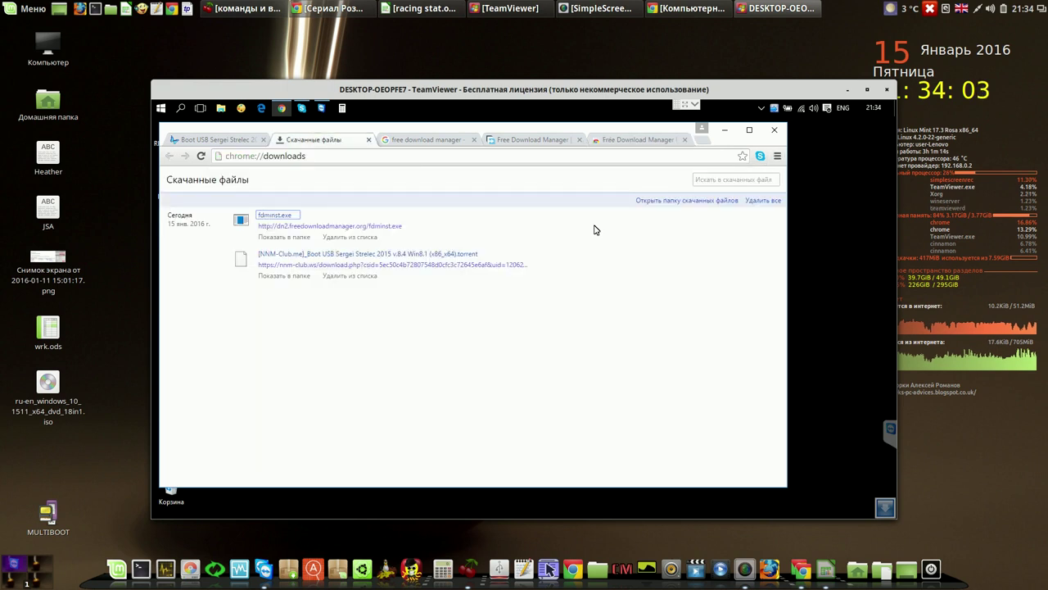
click(289, 258)
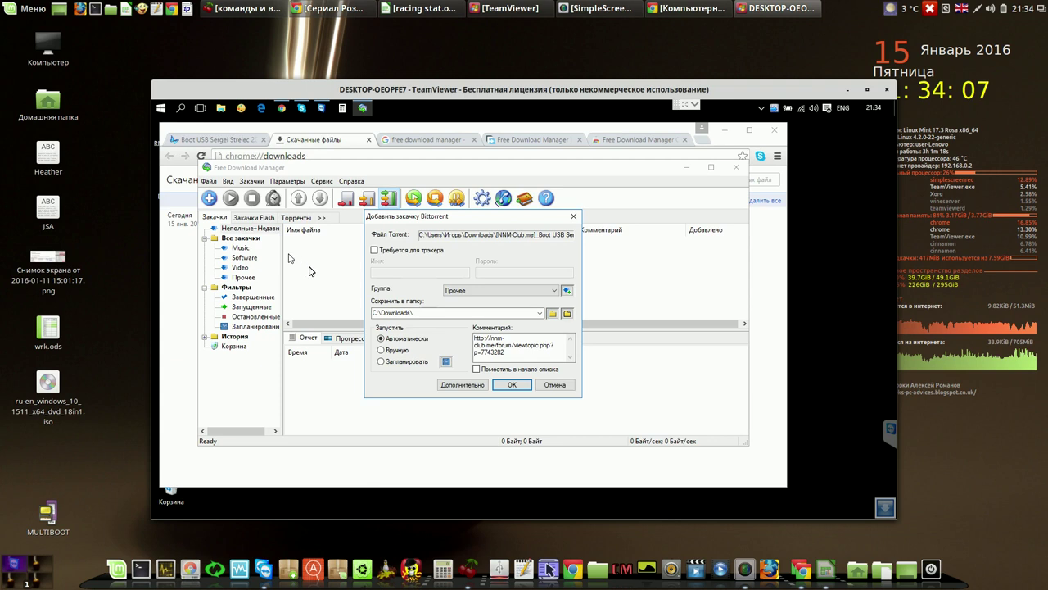
Set the torrent's save folder to the account's Downloads (Загрузки) folder, start the download and allow Free Download Manager through Windows Firewall
click(508, 387)
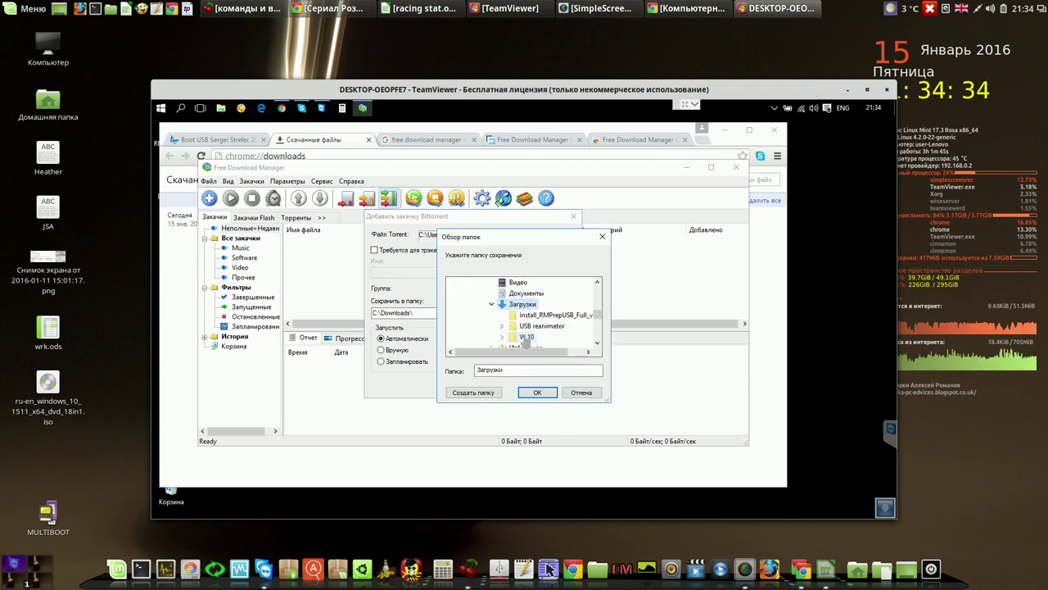
click(537, 393)
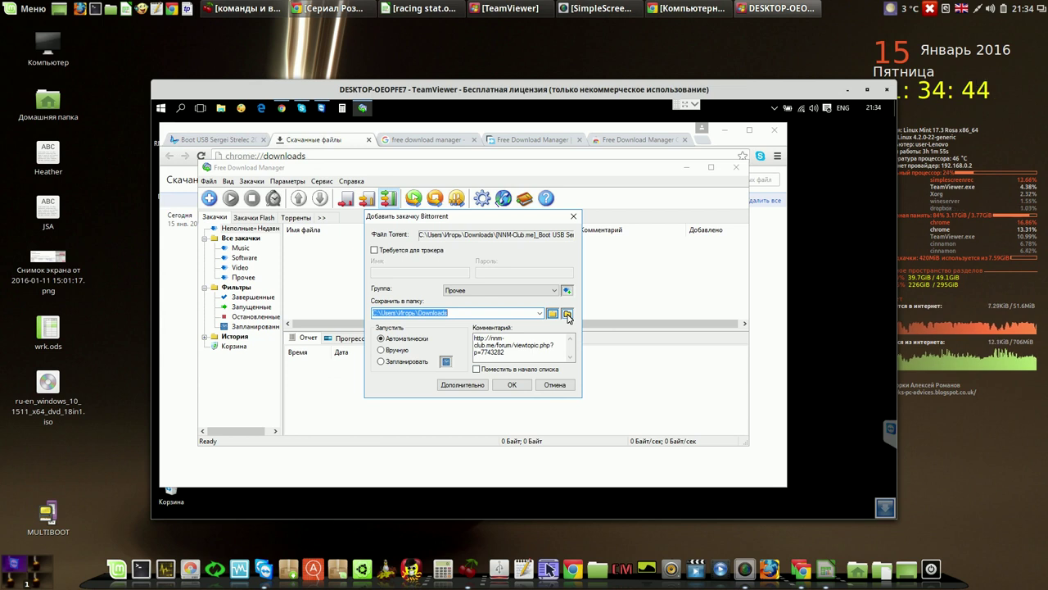
click(451, 338)
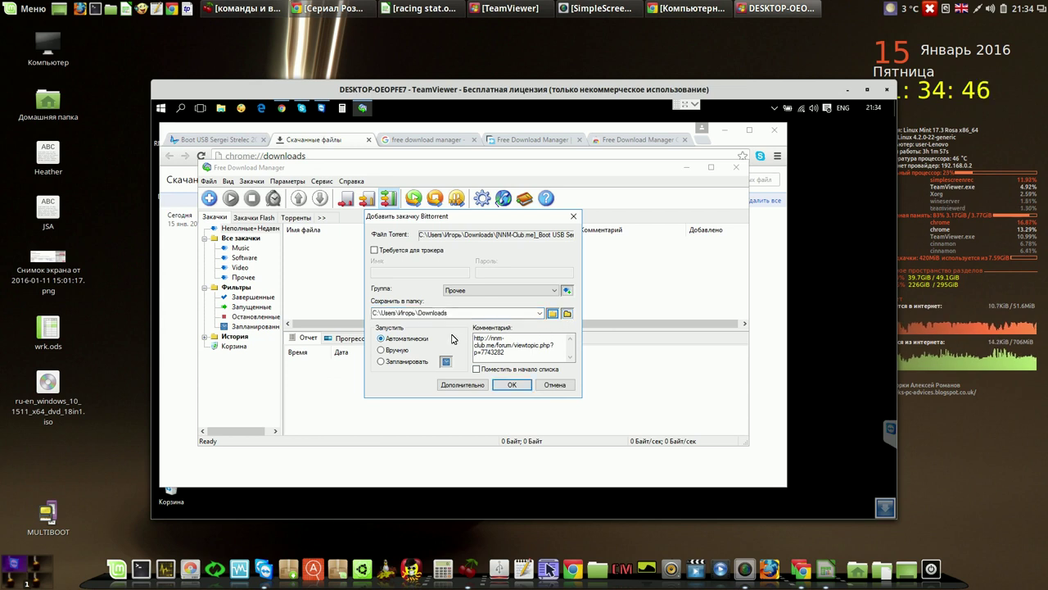
click(513, 384)
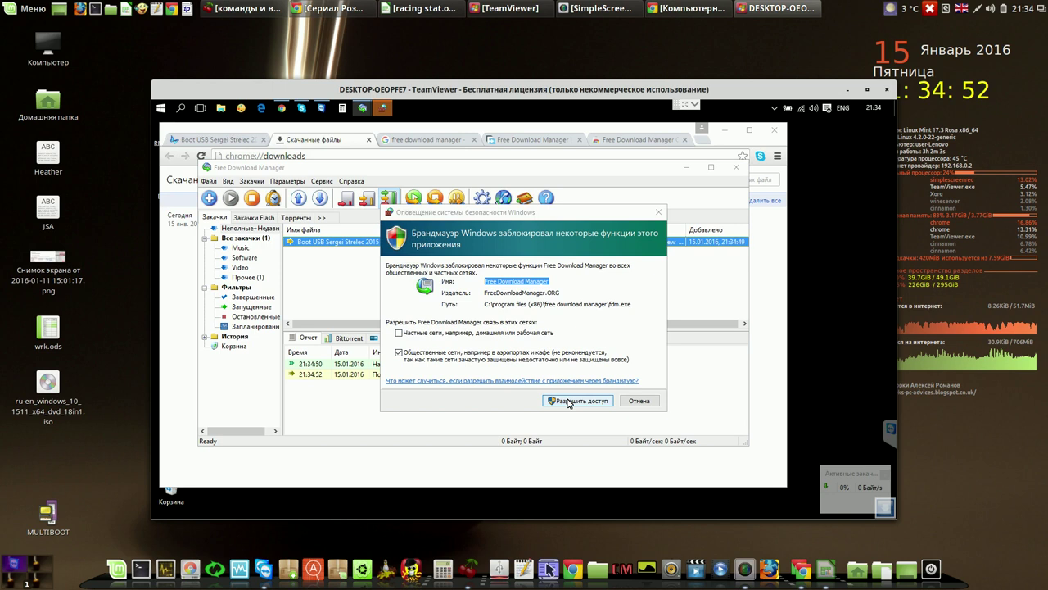
click(565, 401)
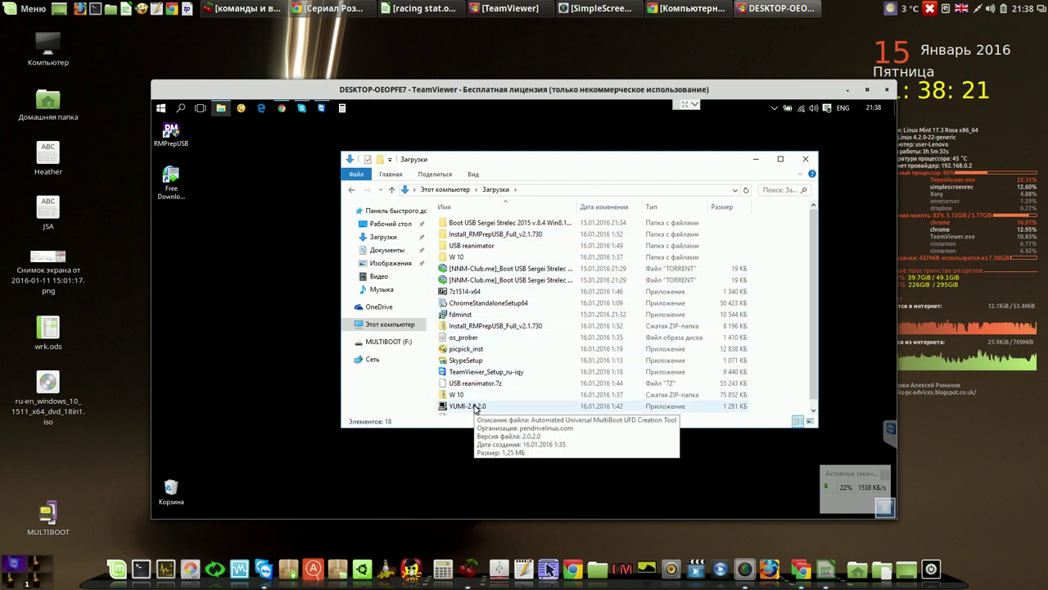
Create a desktop shortcut for YUMI-2.0.2.0 from the Загрузки folder
click(475, 408)
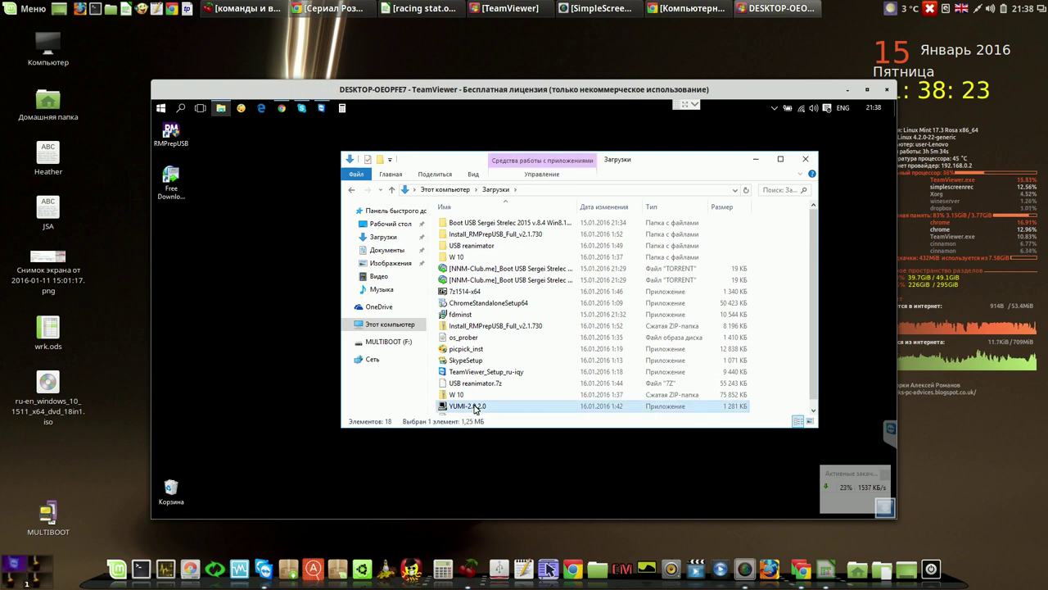
right_click(475, 408)
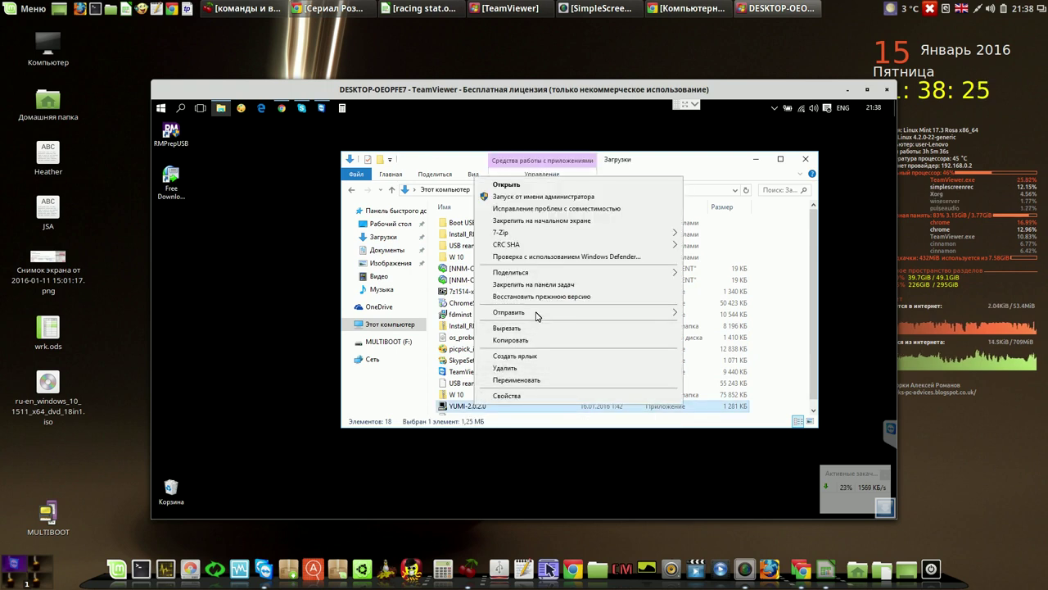
mouse_move(539, 314)
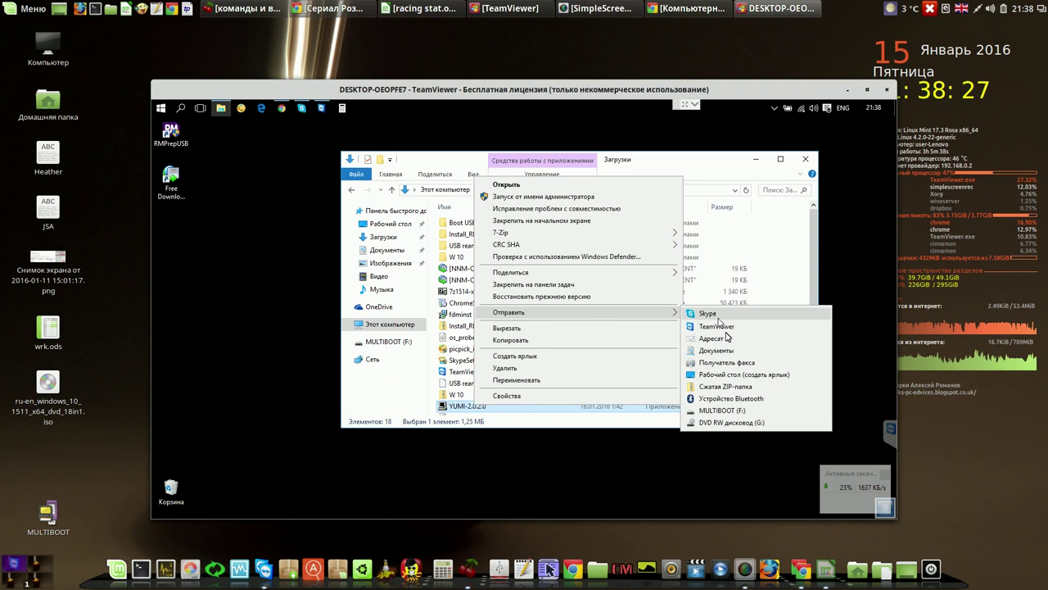
click(739, 375)
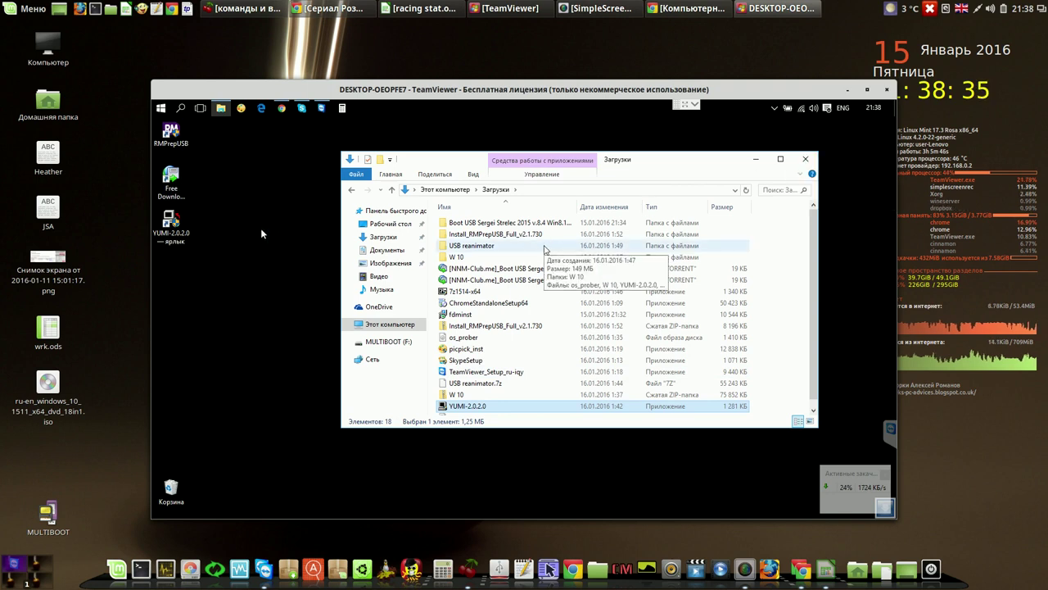
Close the Загрузки folder, launch YUMI-2.0.2.0 from its desktop shortcut and accept the license agreement
click(806, 160)
double_click(170, 221)
click(572, 332)
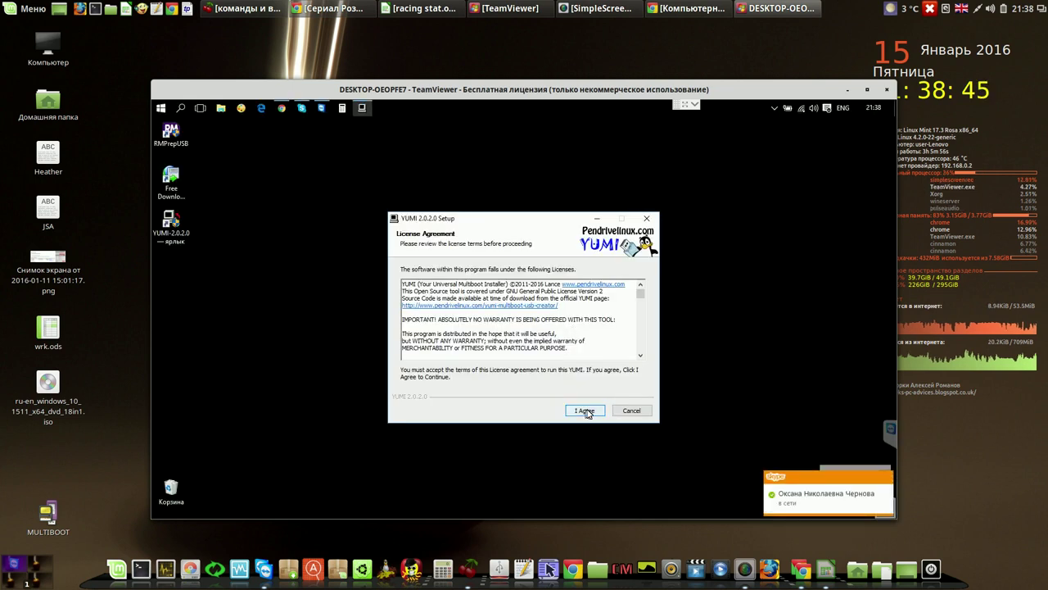
click(581, 411)
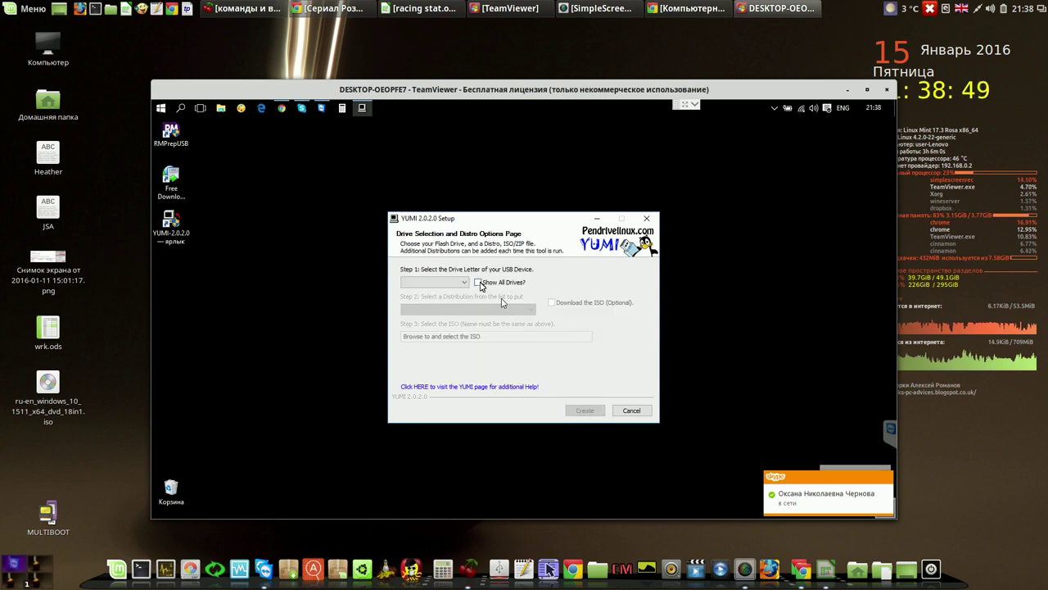
Show all drives in YUMI and choose F:\ MULTIBOOT 7GB as the USB device
click(478, 283)
click(465, 282)
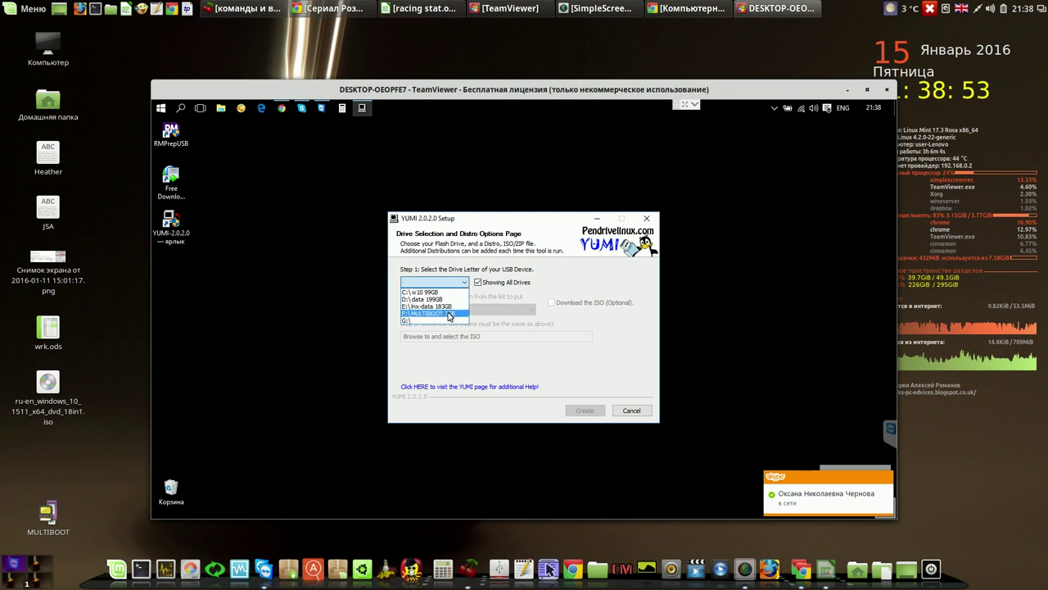
click(450, 312)
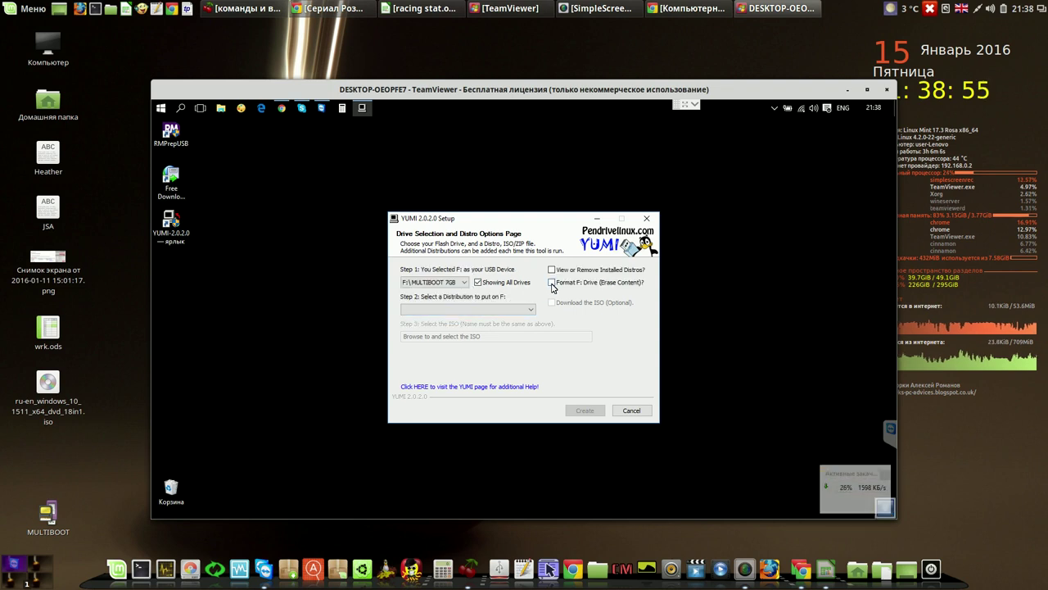
Check the list of distributions installed on the F: drive, and leave uninstaller mode
click(552, 270)
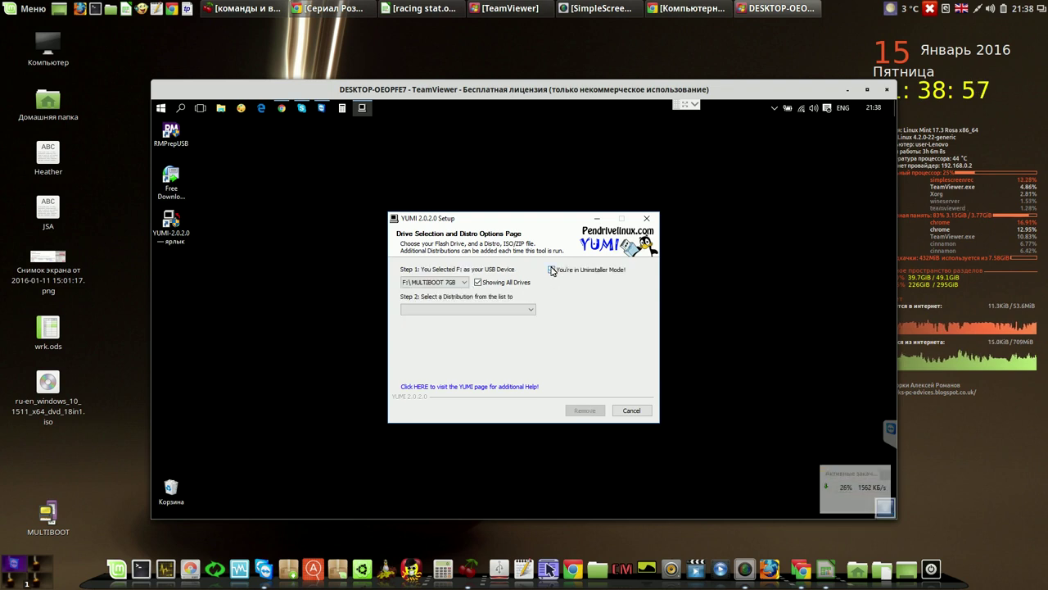
click(530, 312)
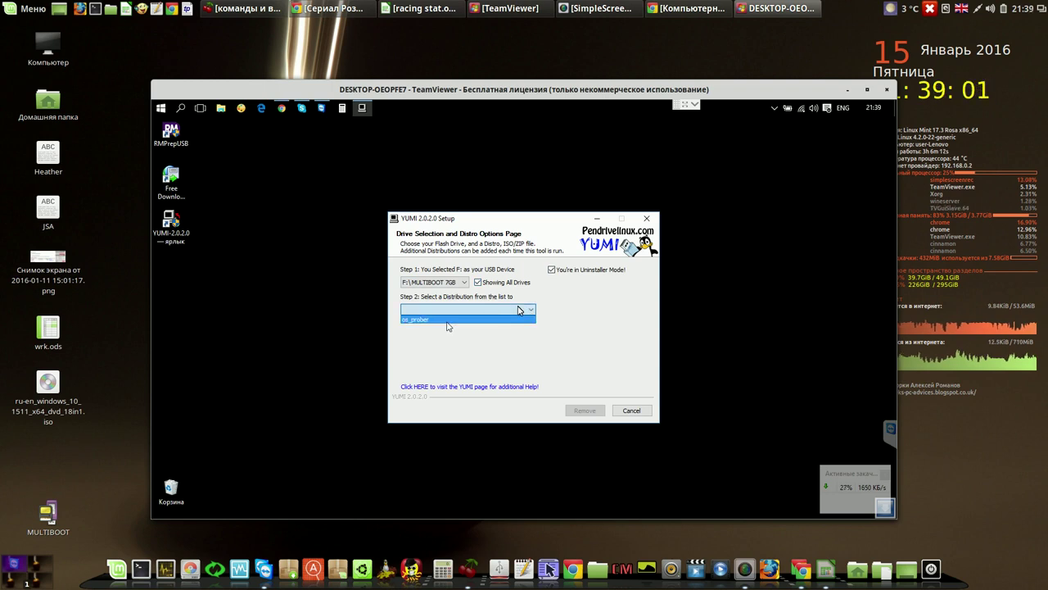
click(552, 275)
click(552, 270)
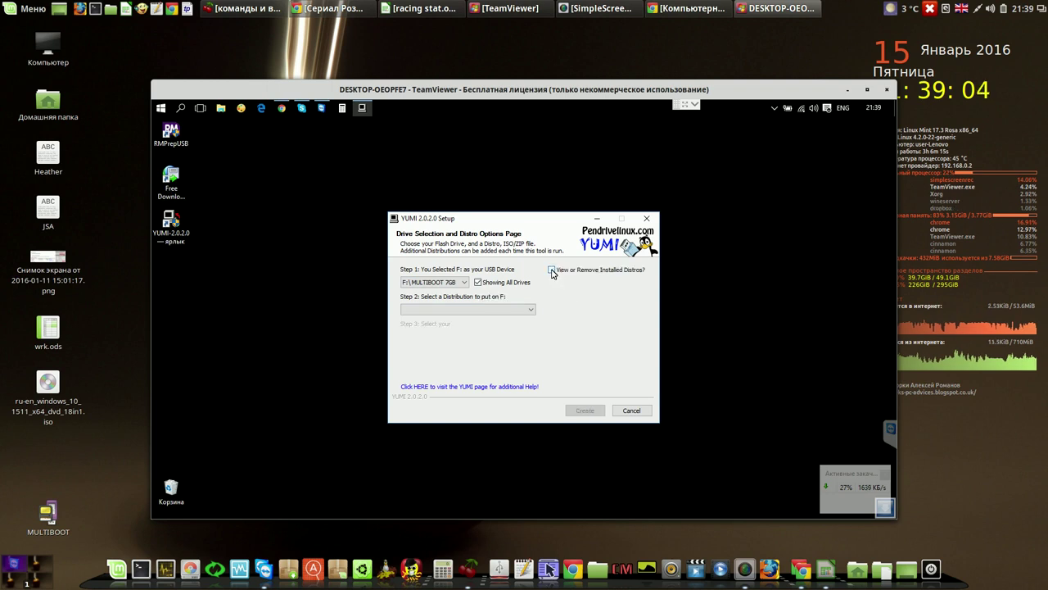
Choose Windows Vista/7/8 Installer as the distribution to put on the F: drive, after trying Linux Mint
click(531, 310)
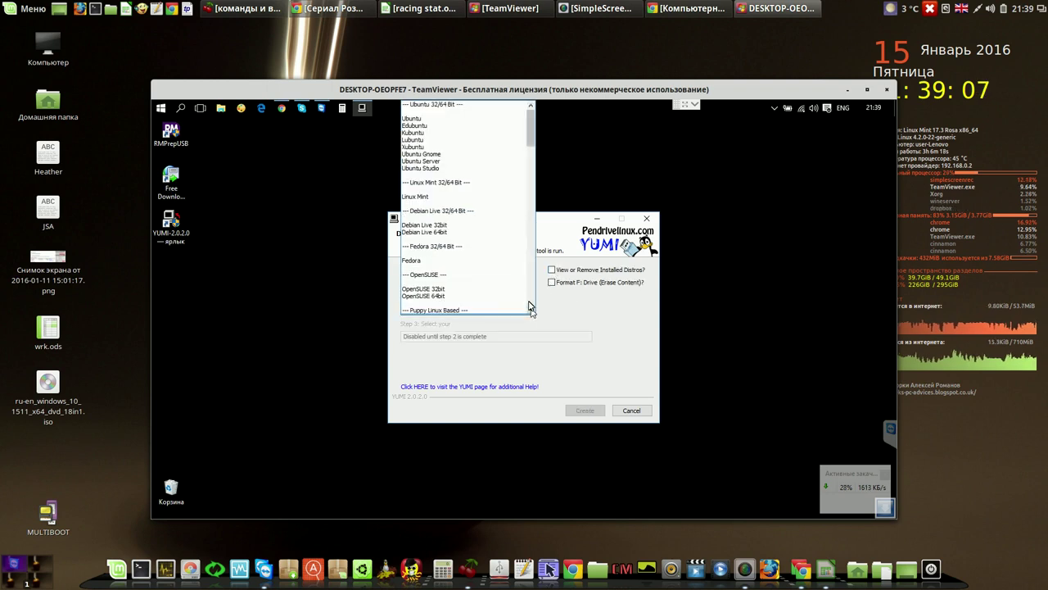
click(423, 198)
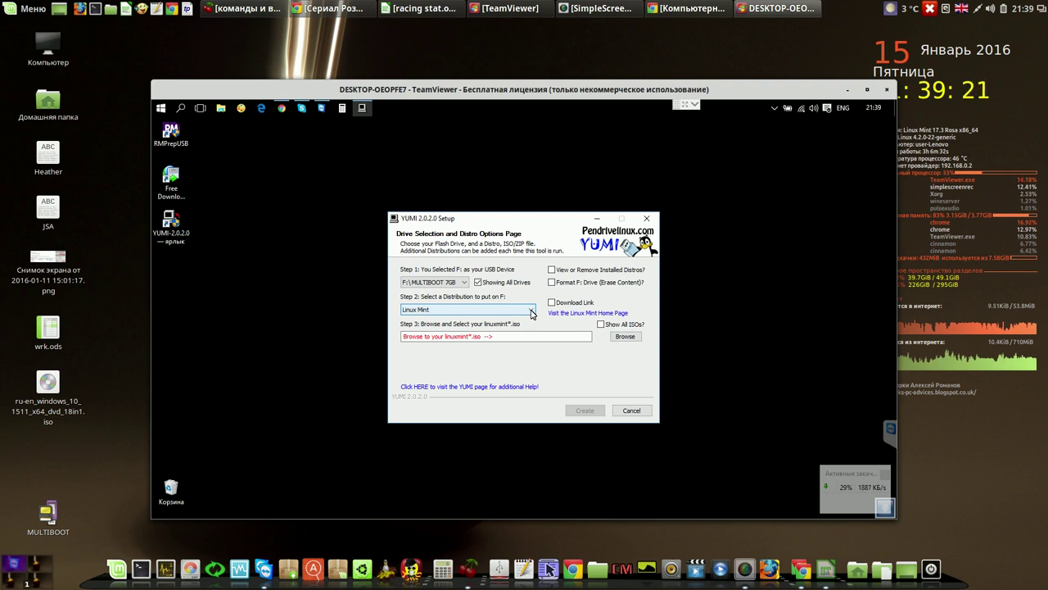
click(531, 314)
drag(530, 151, 528, 311)
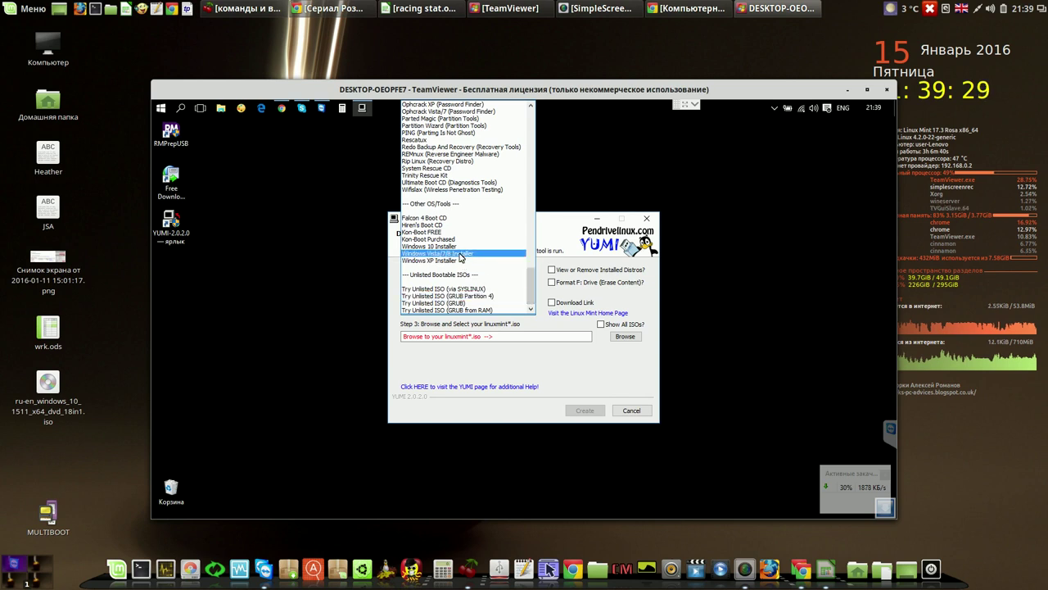
click(460, 254)
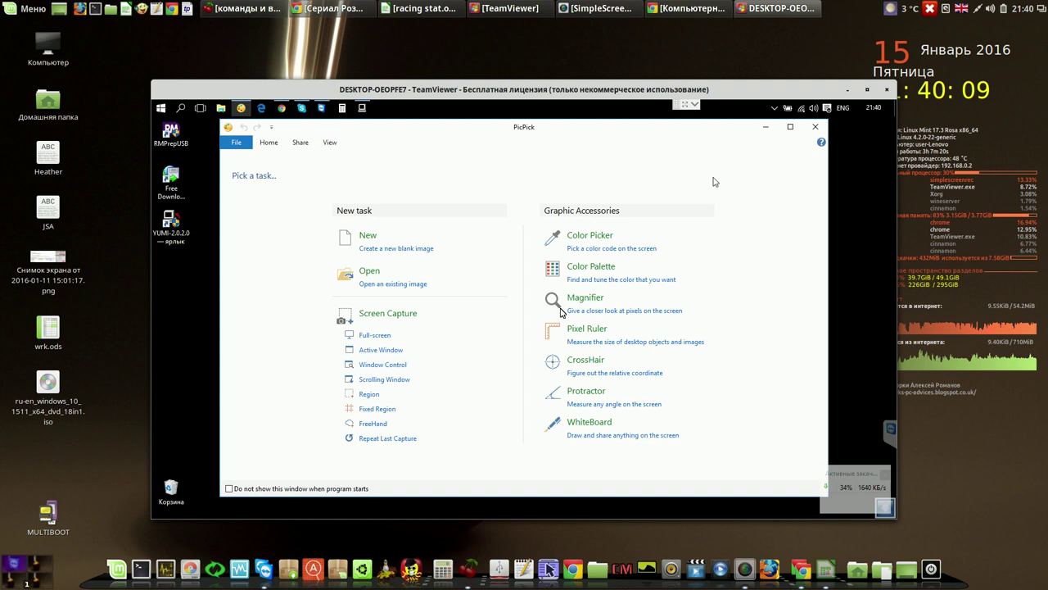
Close the PicPick window and minimize YUMI
click(814, 126)
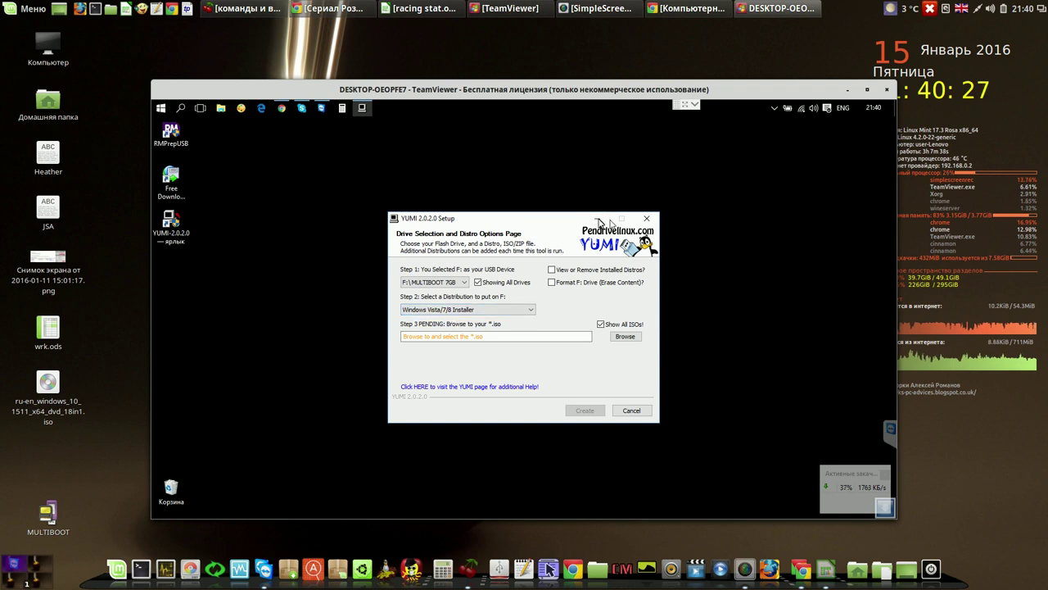
key(alt+F4)
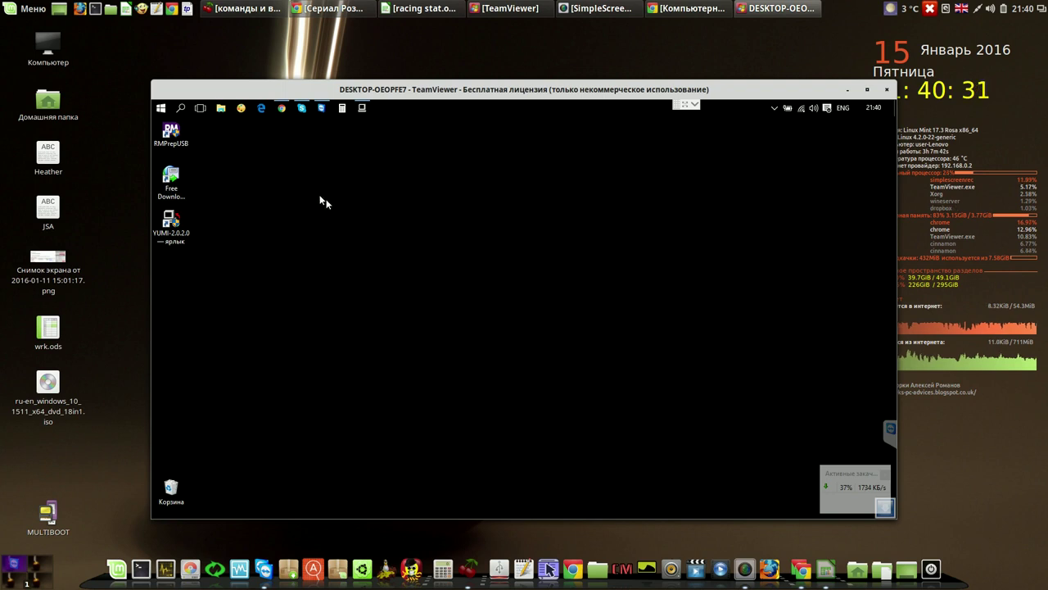
Move the Free Download Manager icon out of the hidden icons so it stays in the visible notification area
mouse_move(307, 109)
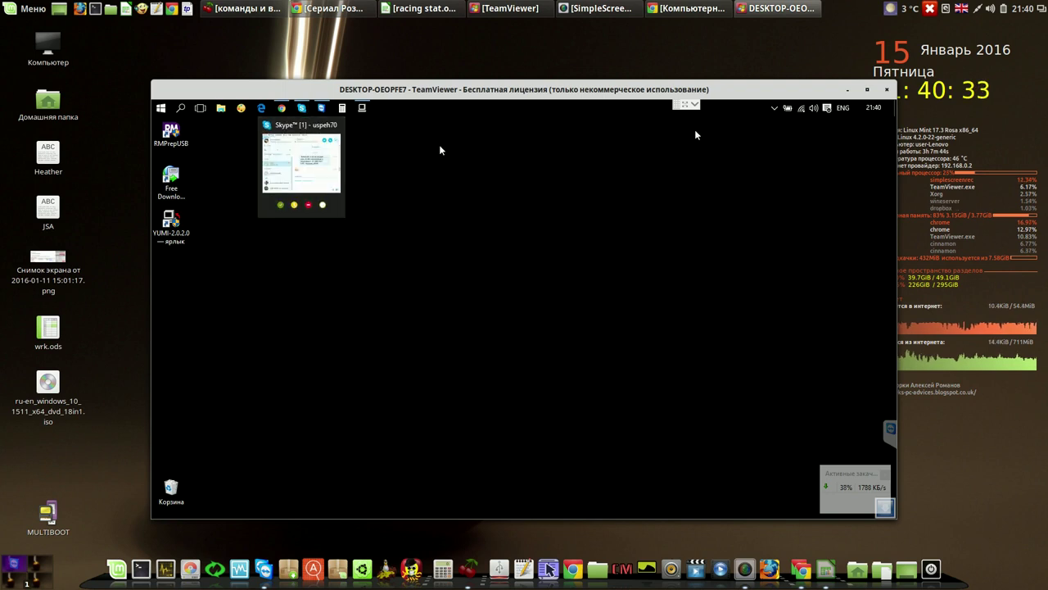
click(774, 107)
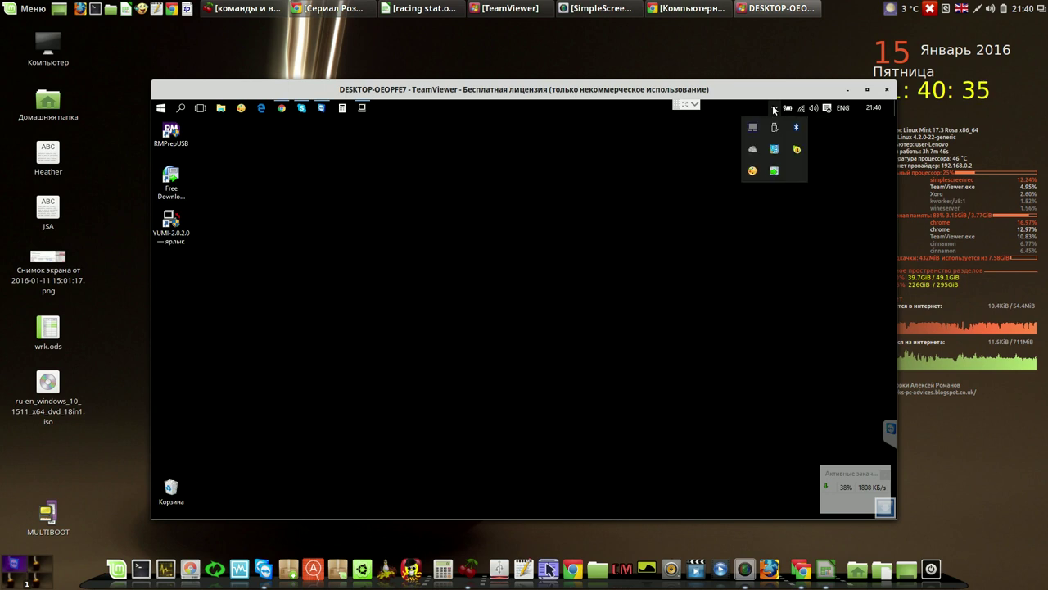
click(774, 172)
drag(633, 104, 633, 104)
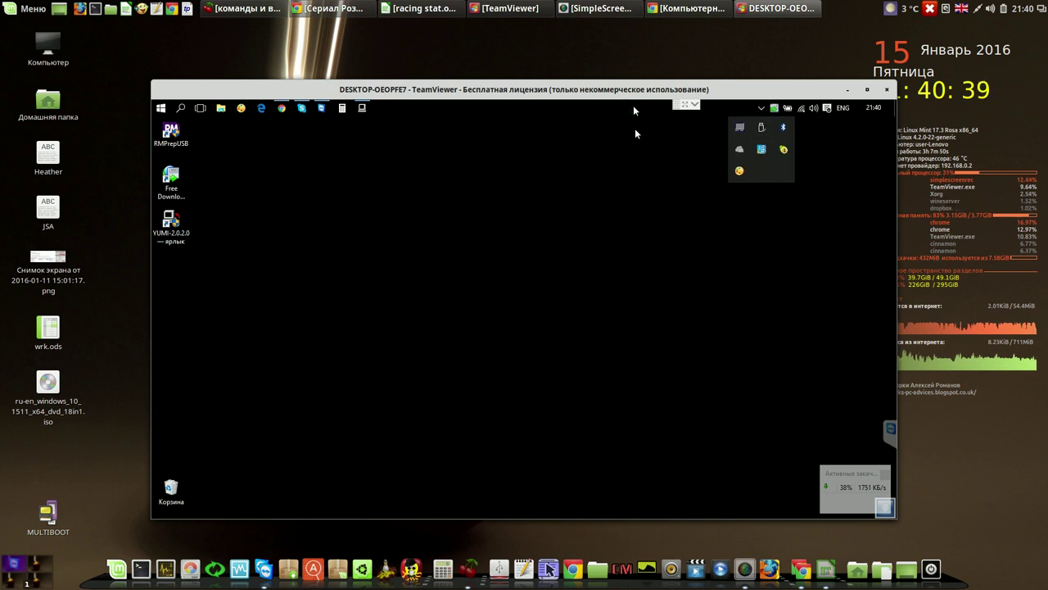
click(675, 171)
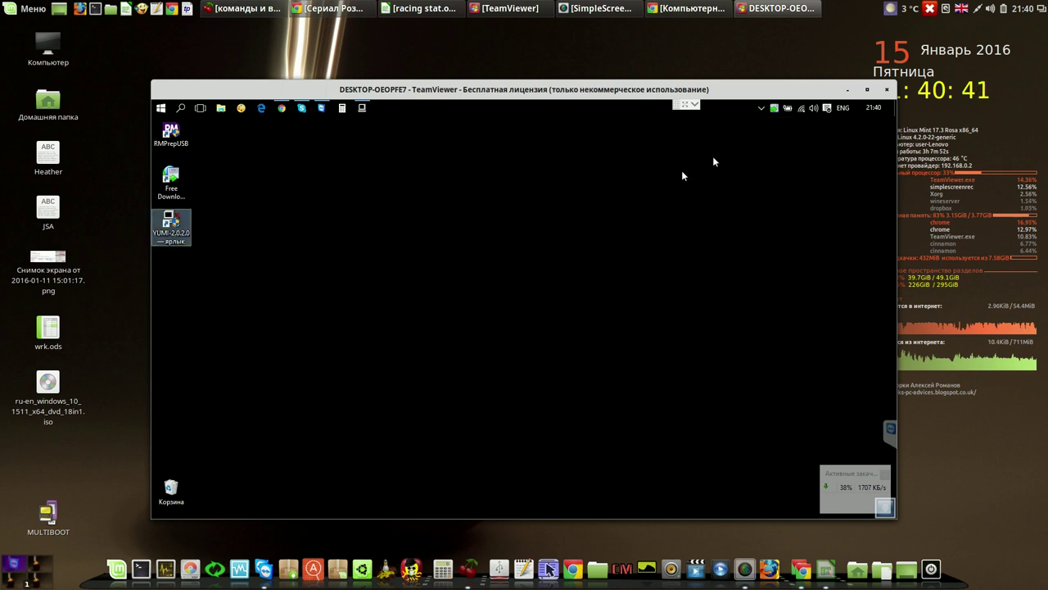
Open Free Download Manager and check the Sergei Strelec download's speed and remaining time, widening the Скорость column
click(773, 108)
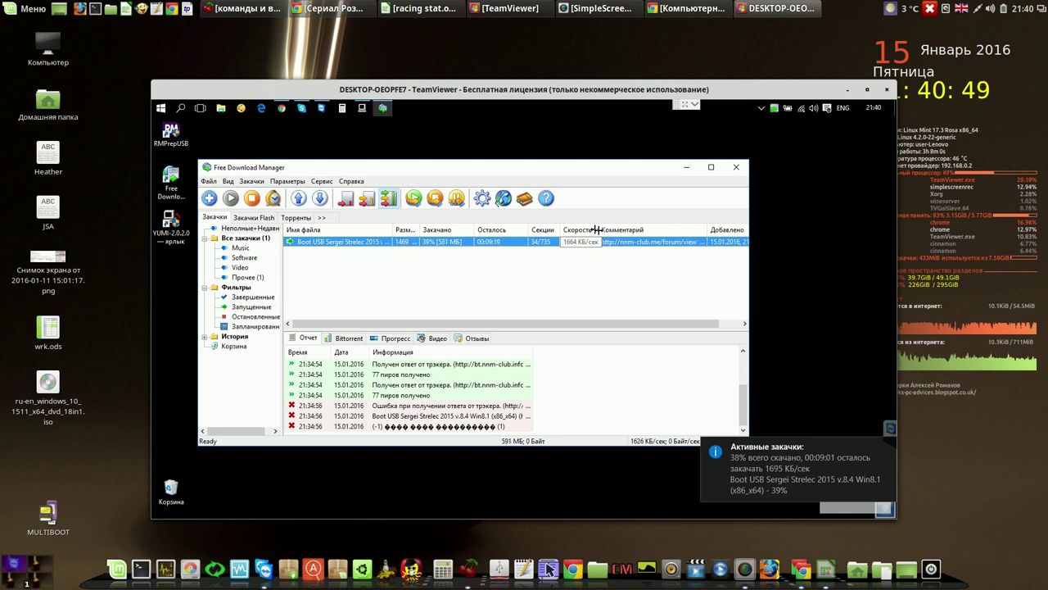
drag(597, 229, 616, 230)
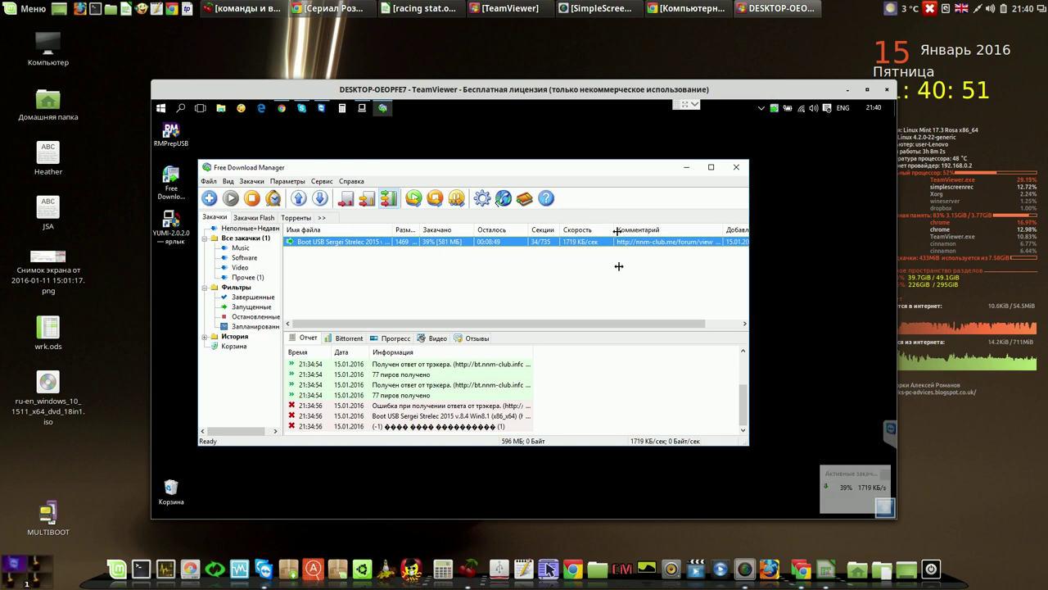
click(724, 325)
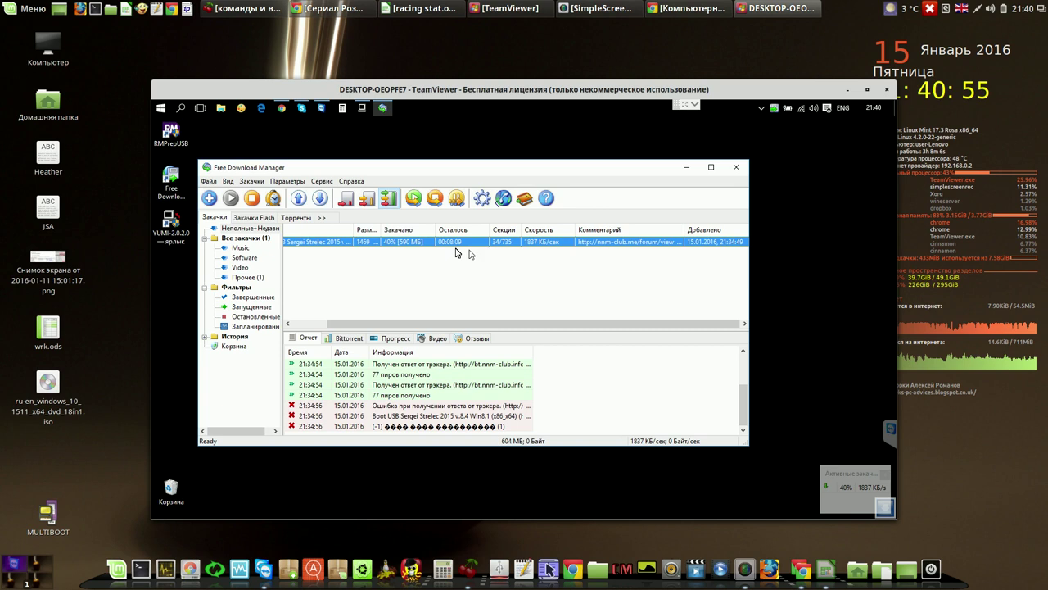
drag(488, 325, 455, 324)
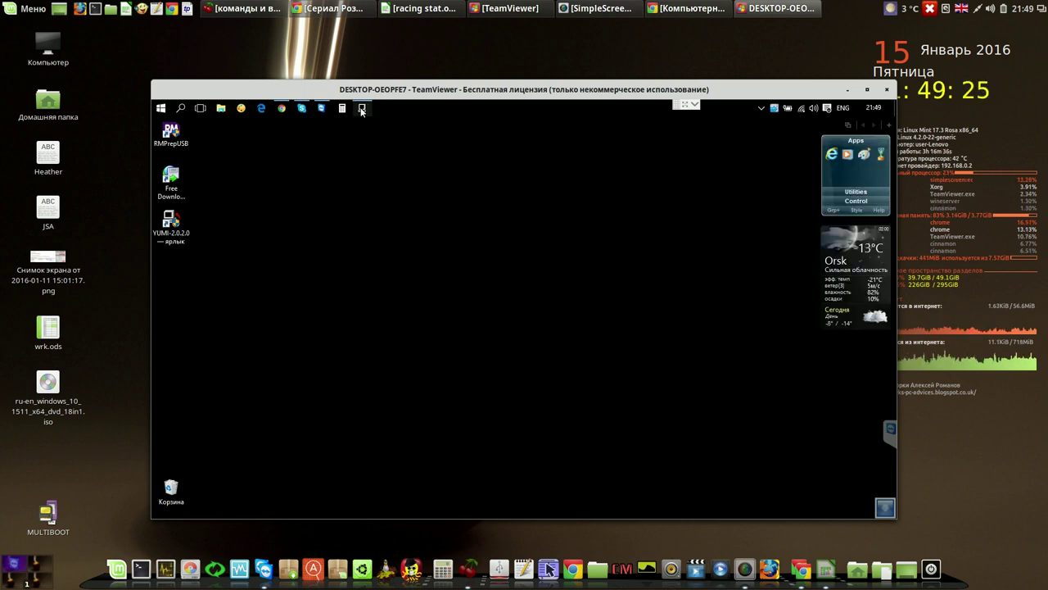
Restore YUMI, select the Boot_USB_Sergei_Strelec_2015_v.8.4 ISO from its folder in Загрузки and start creating it on the F: drive
click(362, 108)
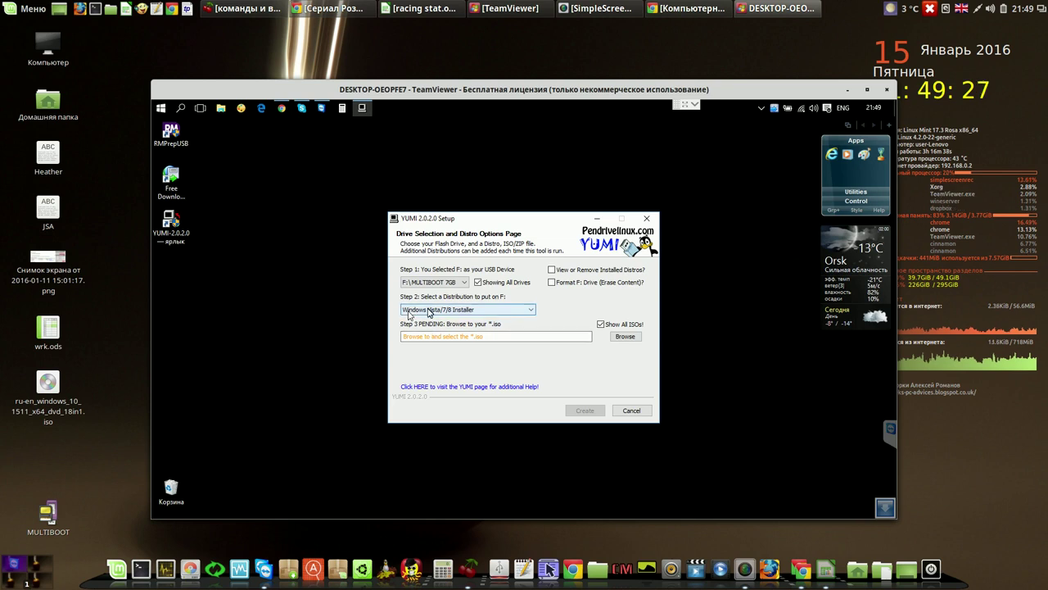
click(625, 338)
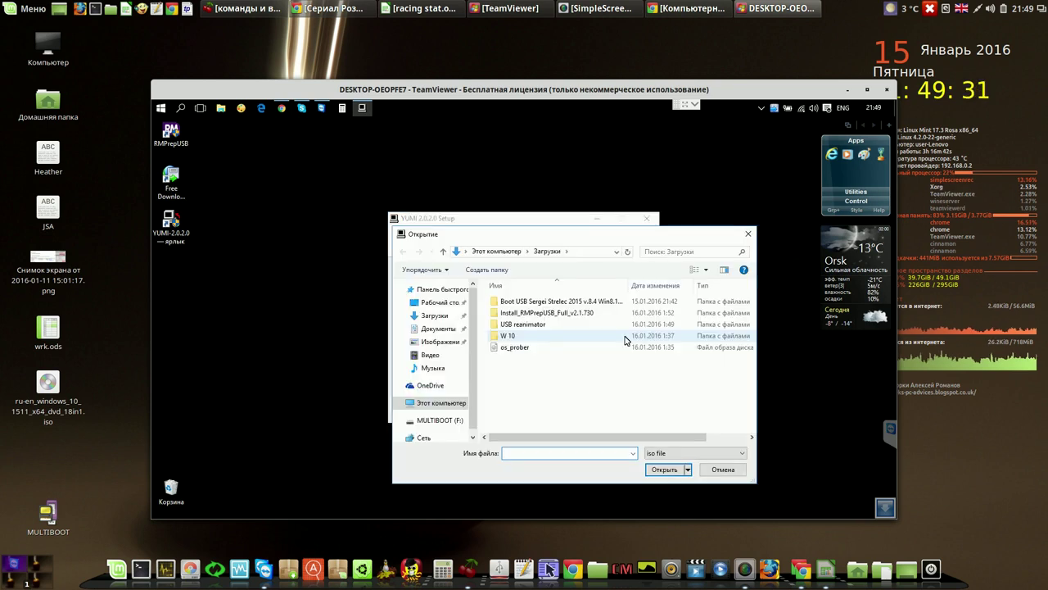
double_click(548, 302)
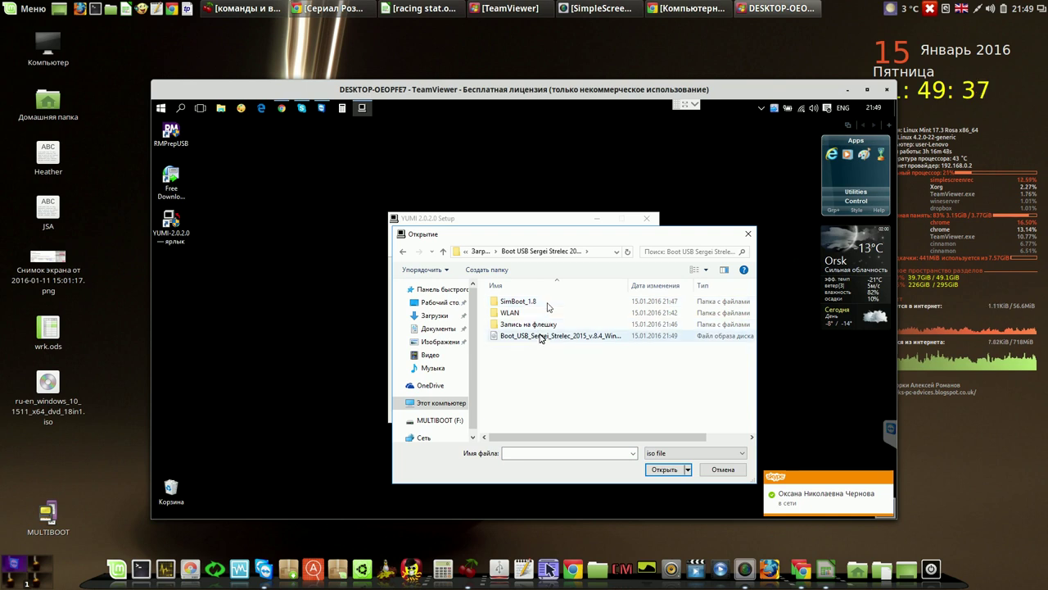
click(540, 336)
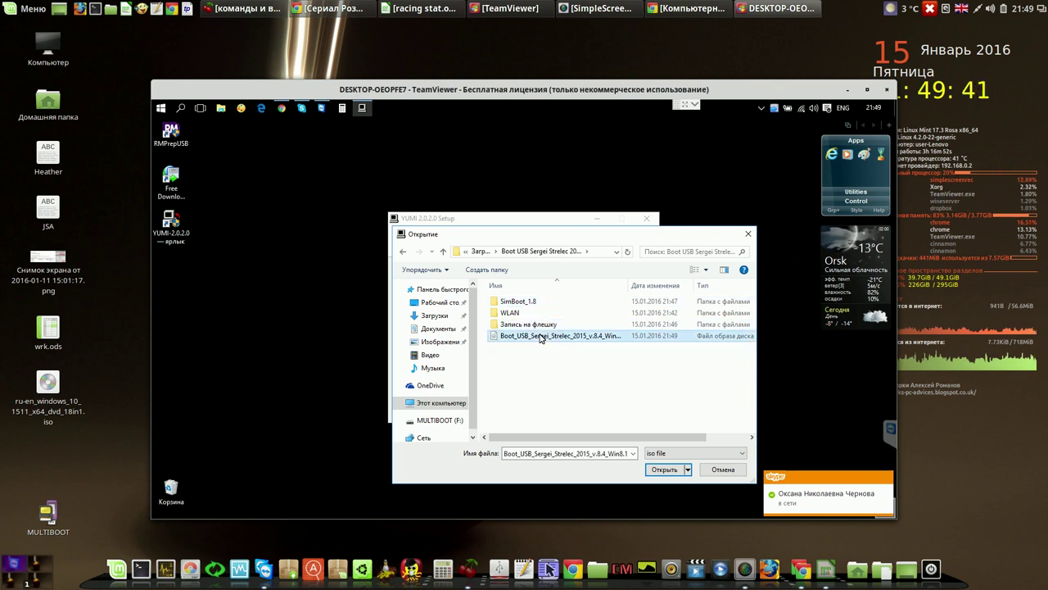
click(664, 469)
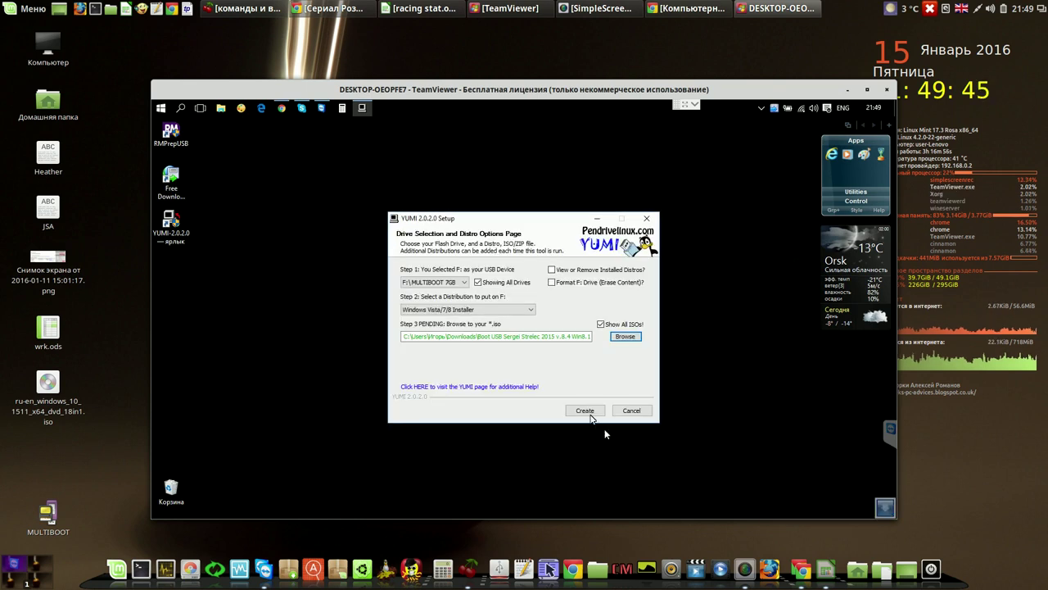
click(585, 411)
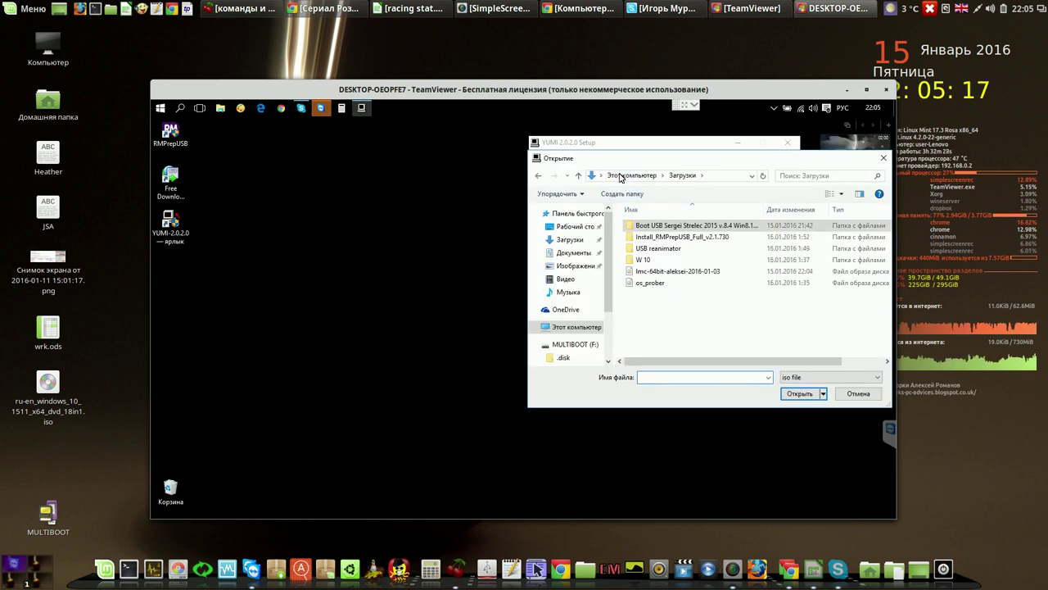
Select the lmc-64bit ISO from Загрузки for Linux Mint and start its installation on F: with a 3015 MB persistent file
click(665, 271)
click(800, 394)
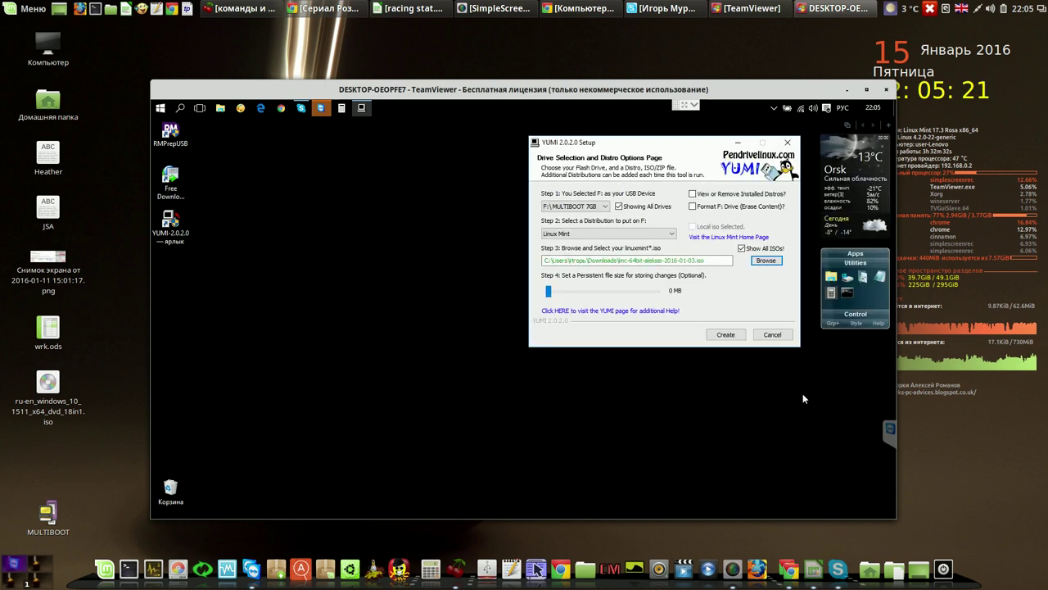
drag(548, 291, 628, 295)
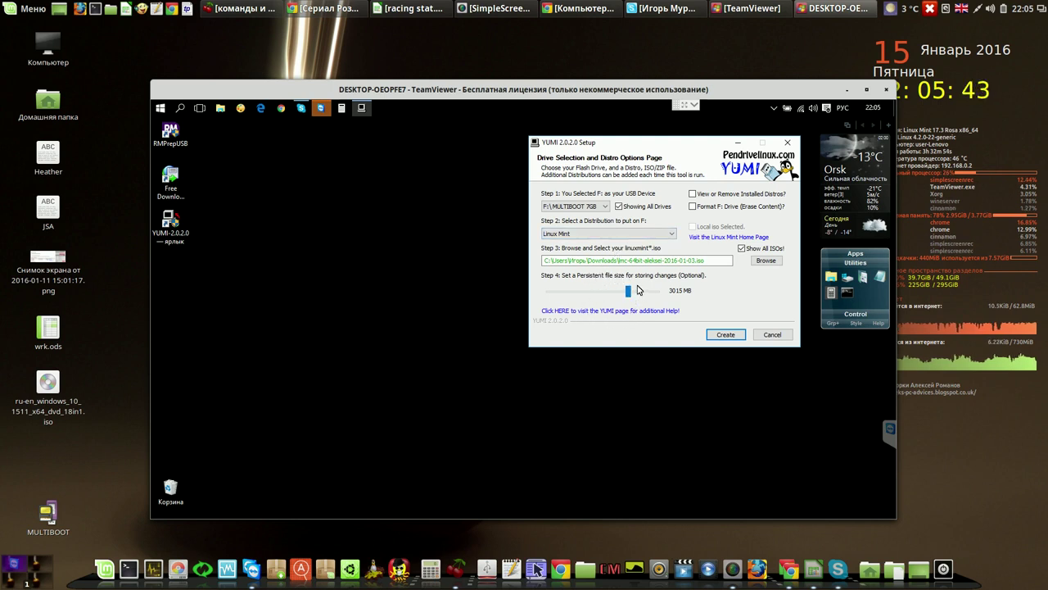
click(728, 335)
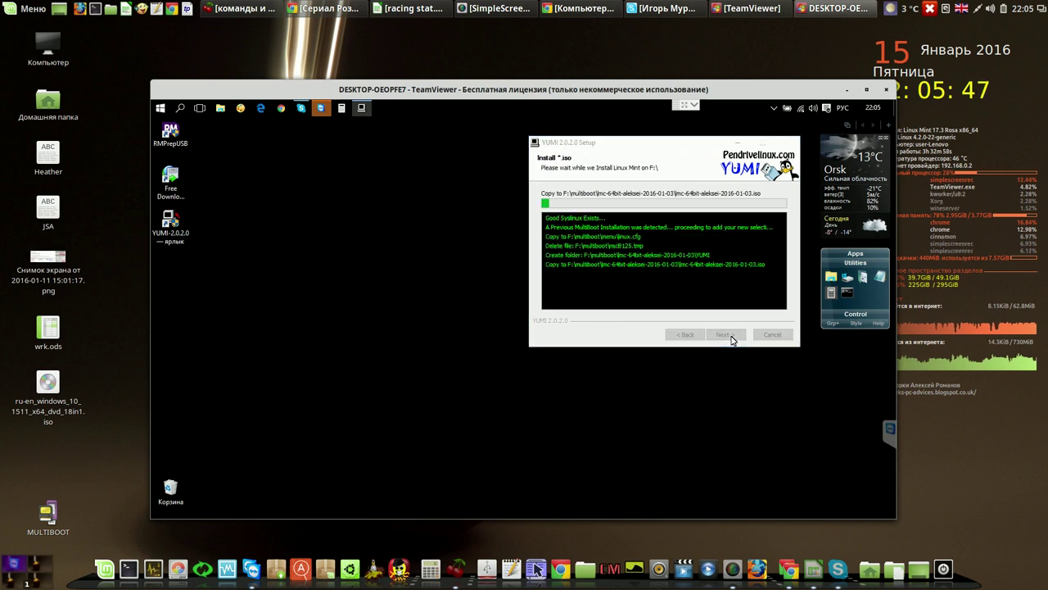